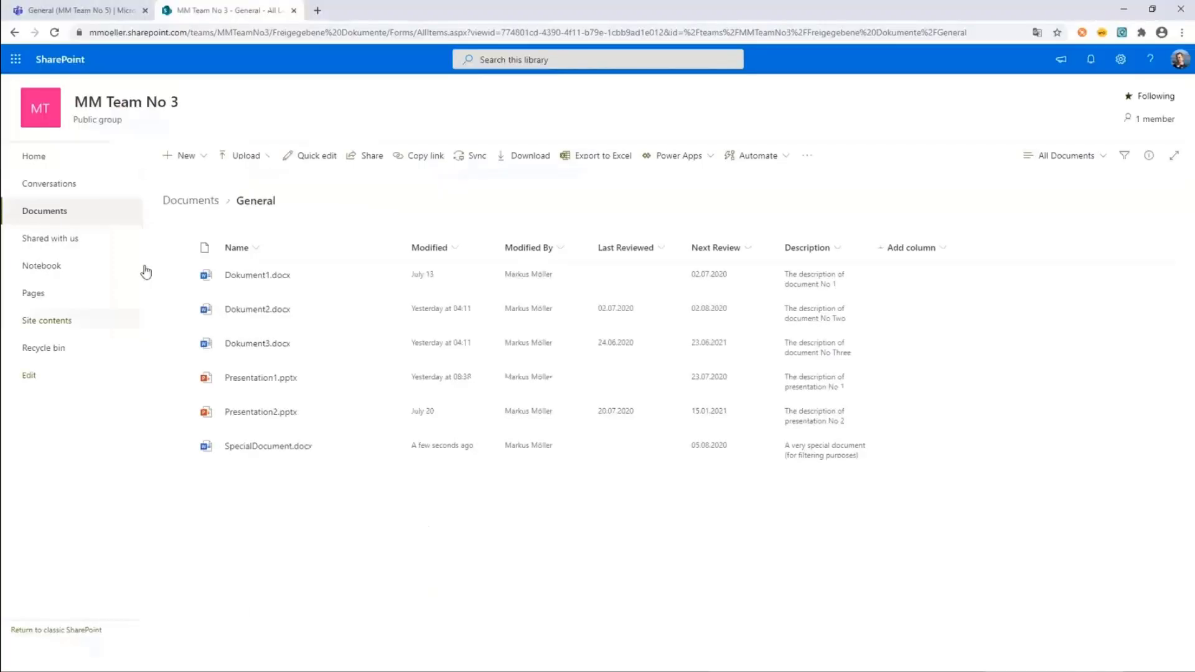
In the General channel, insert a SpecialDocument.docx review card into a new message, then remove it unsent
left_click(86, 11)
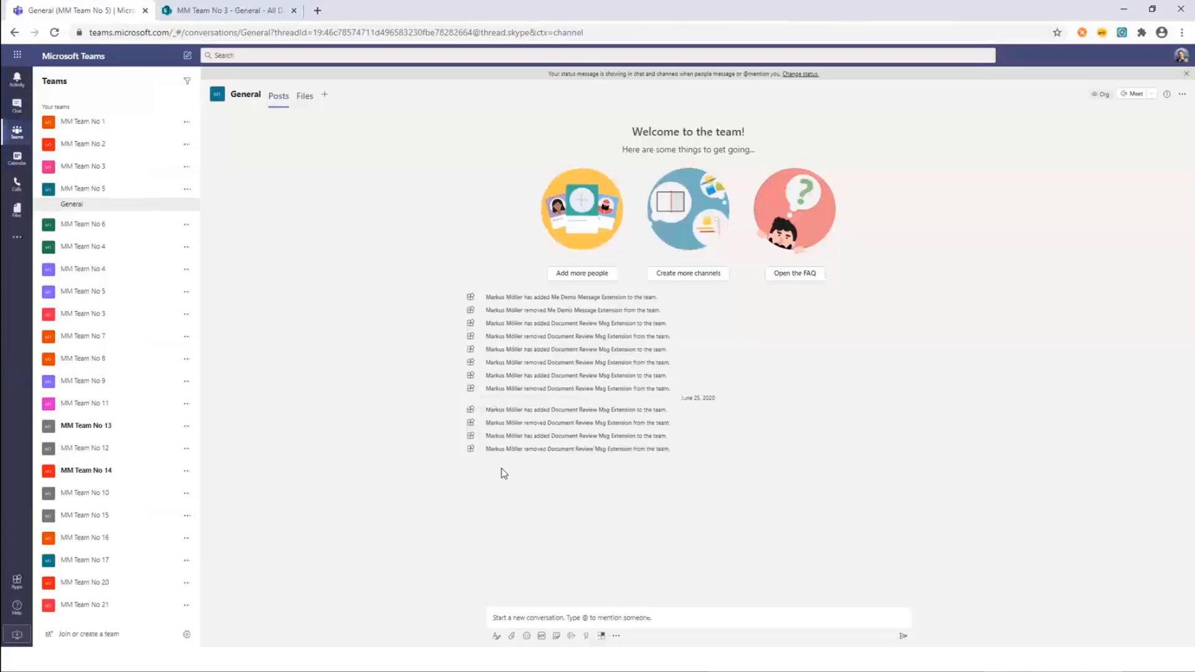
left_click(601, 638)
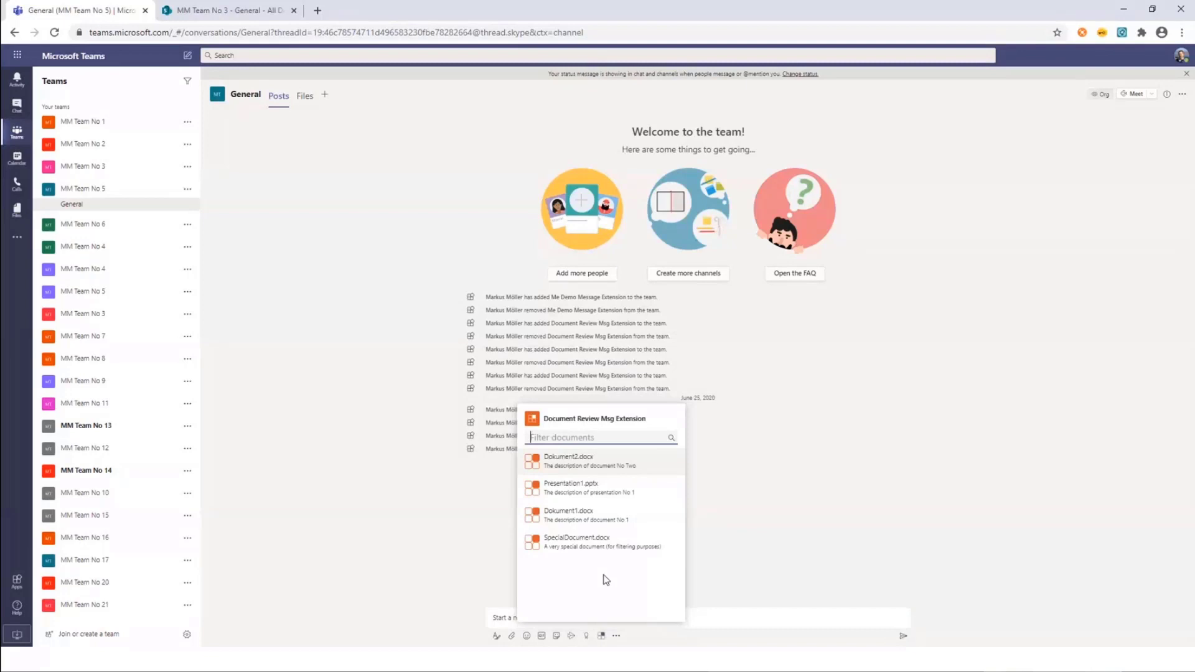
left_click(579, 541)
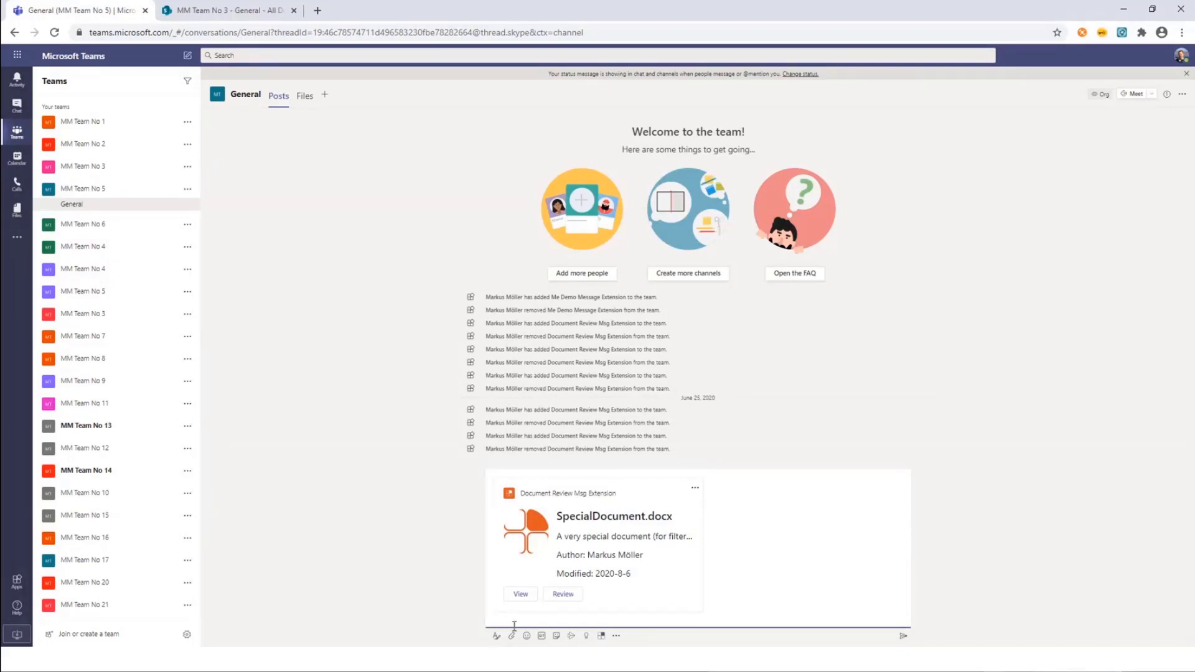
key("Return")
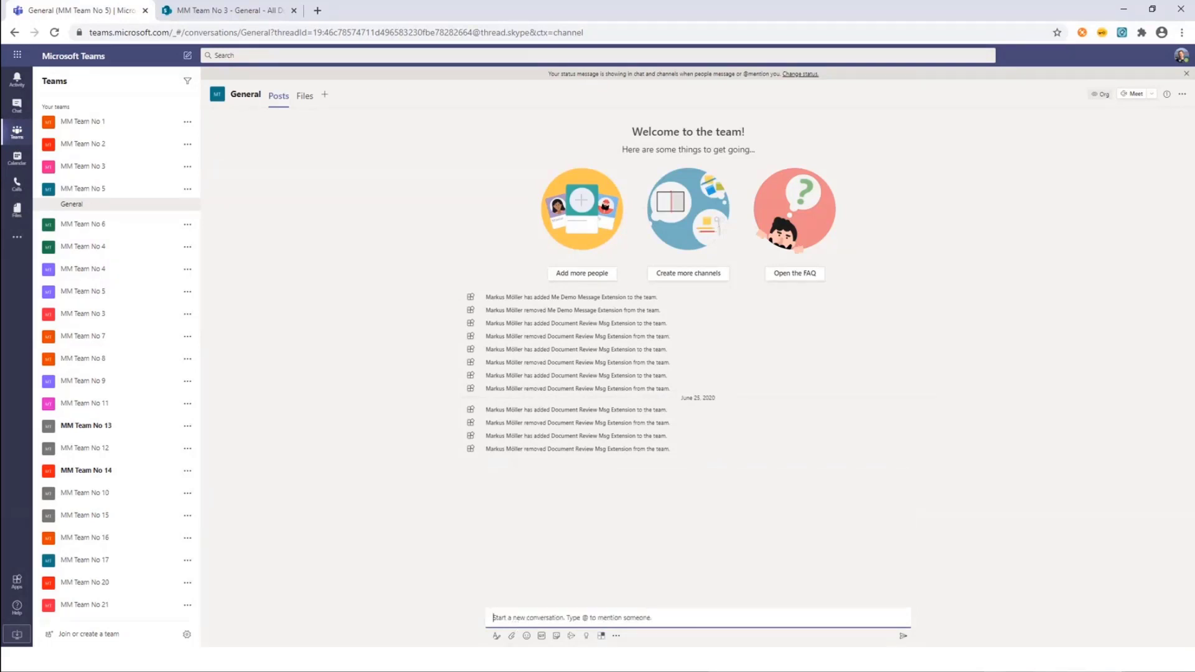
left_click(599, 636)
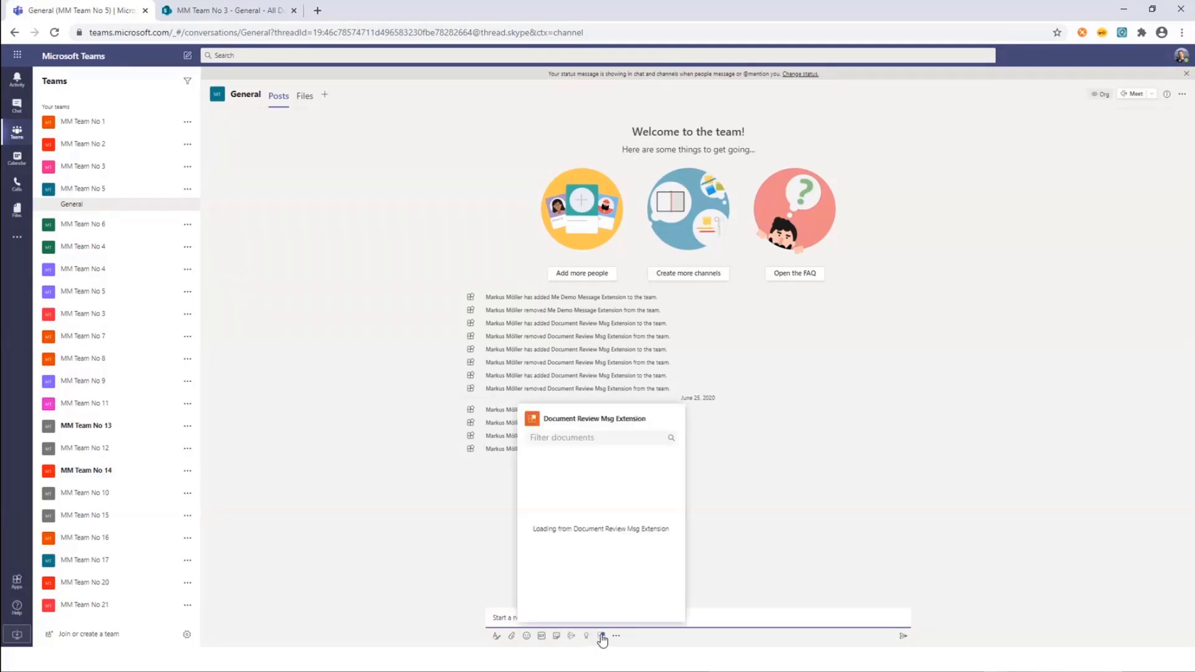
left_click(548, 436)
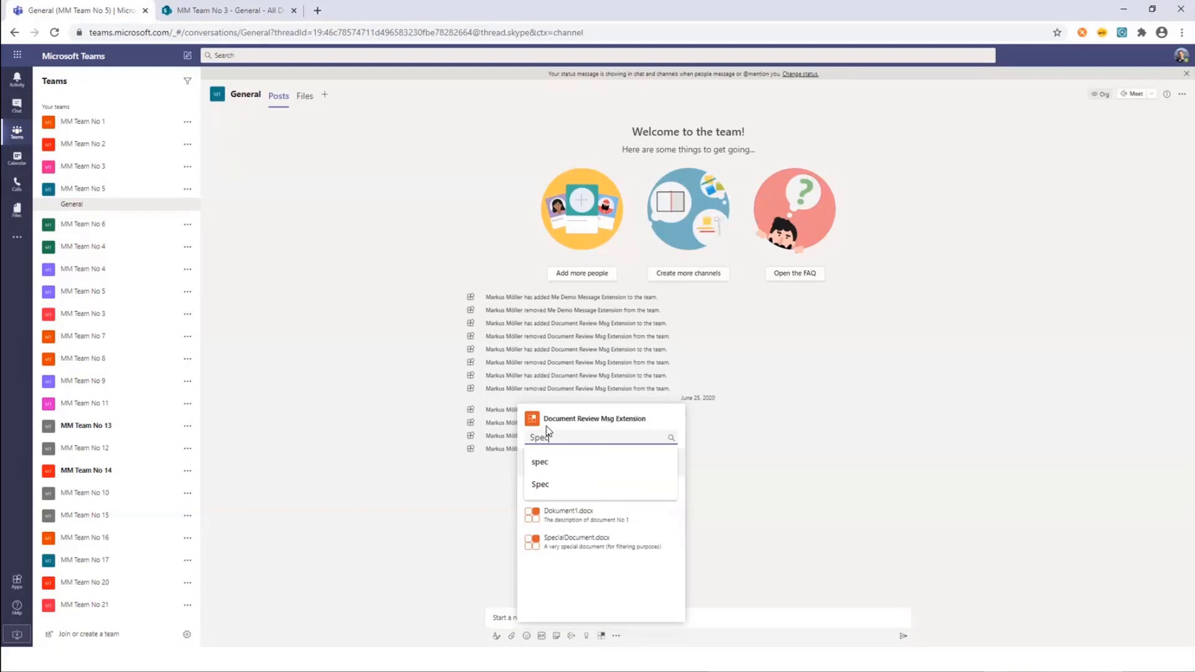
type("spec")
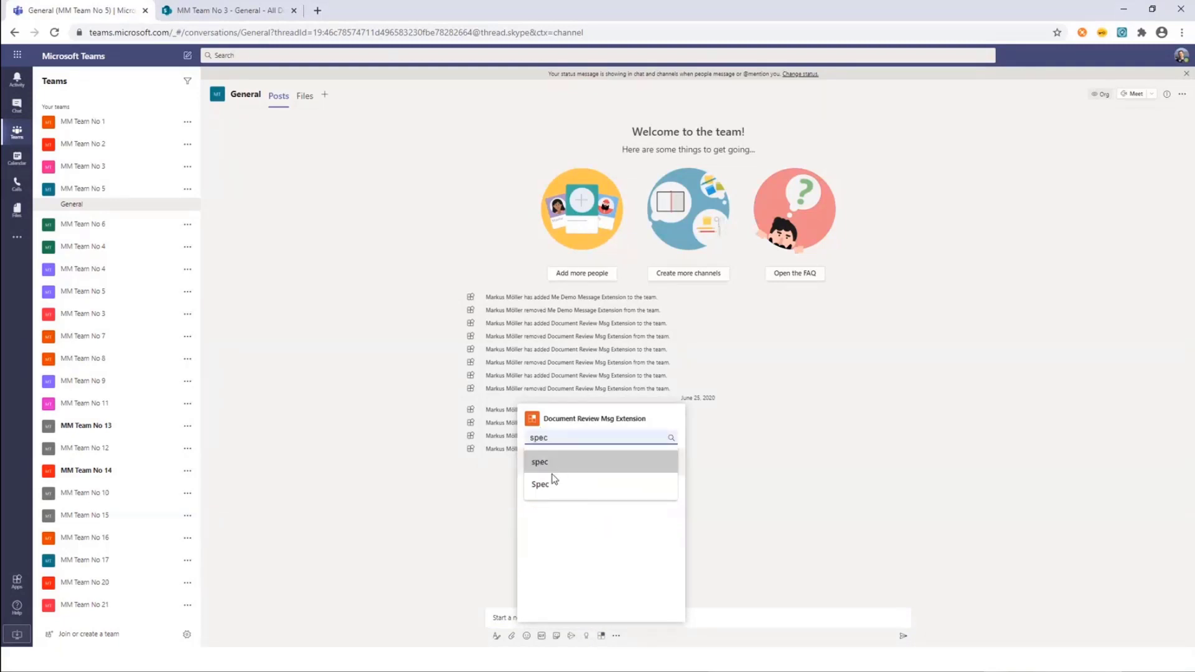
left_click(563, 483)
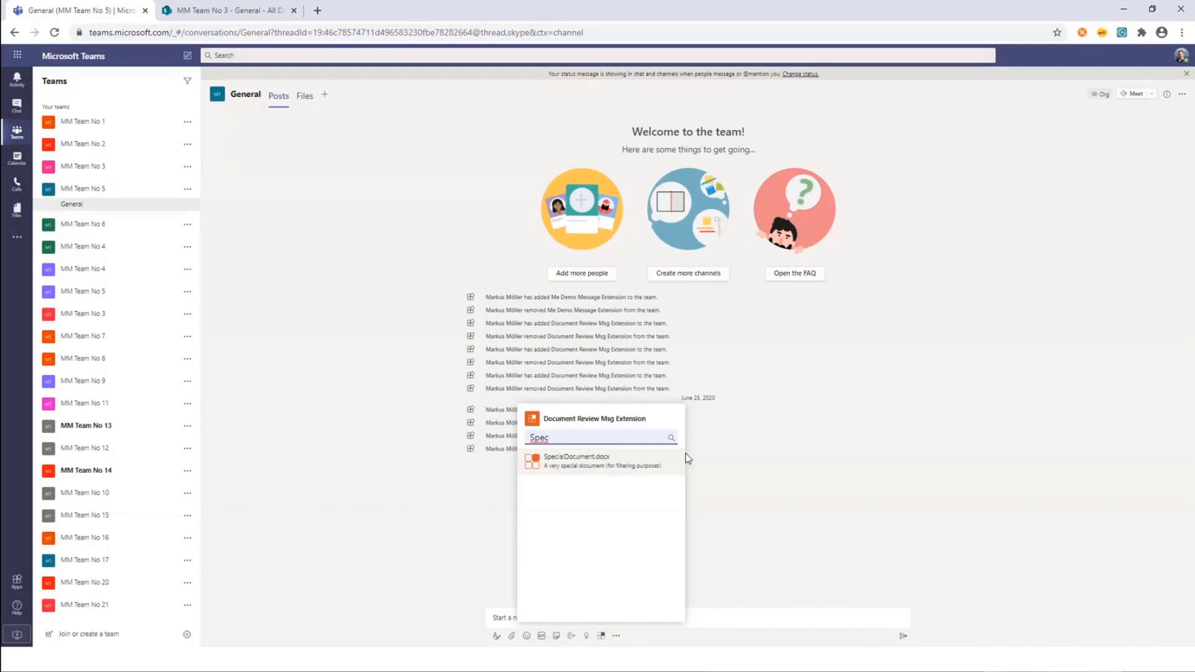
left_click(442, 484)
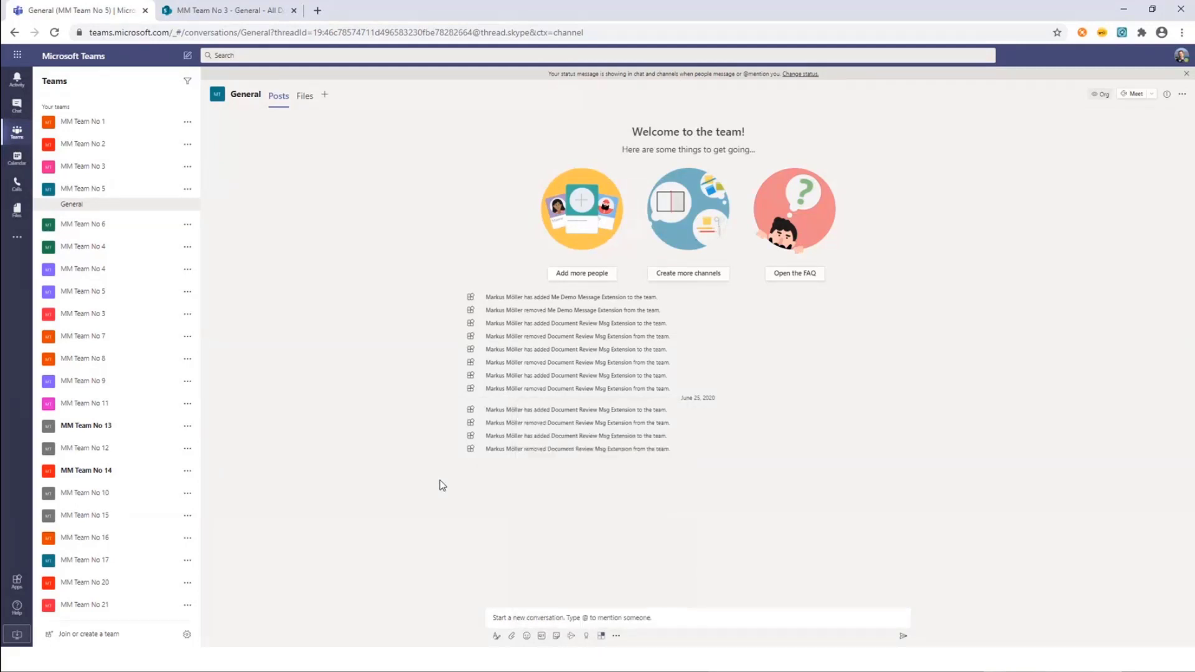
right_click(602, 636)
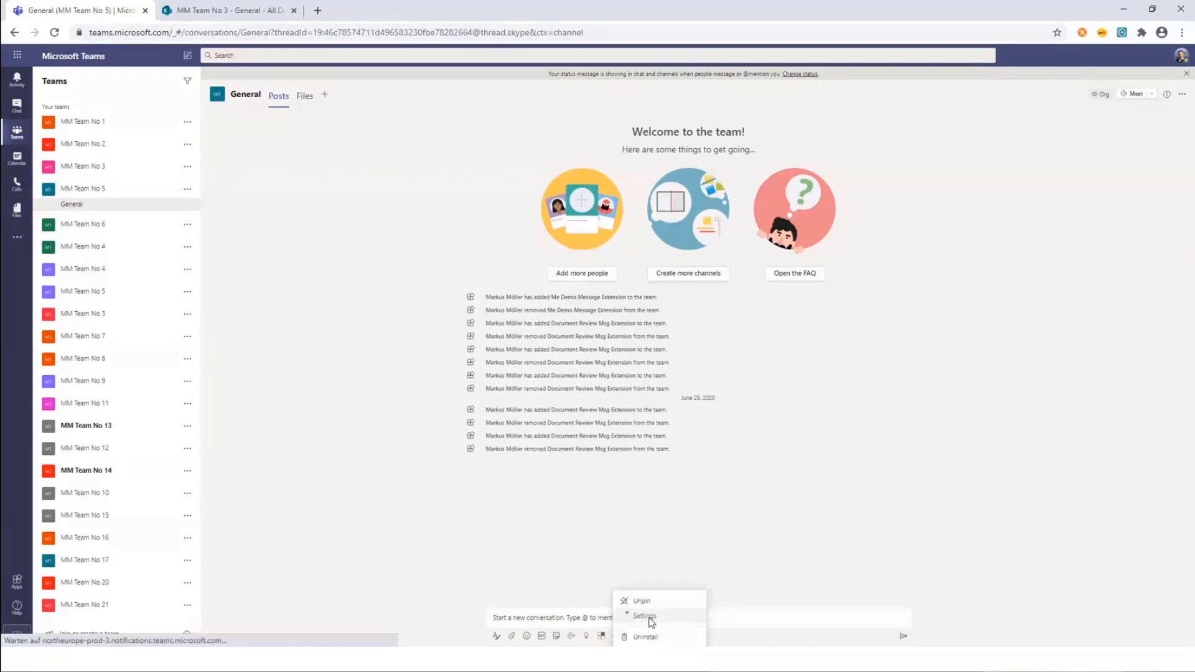
left_click(646, 617)
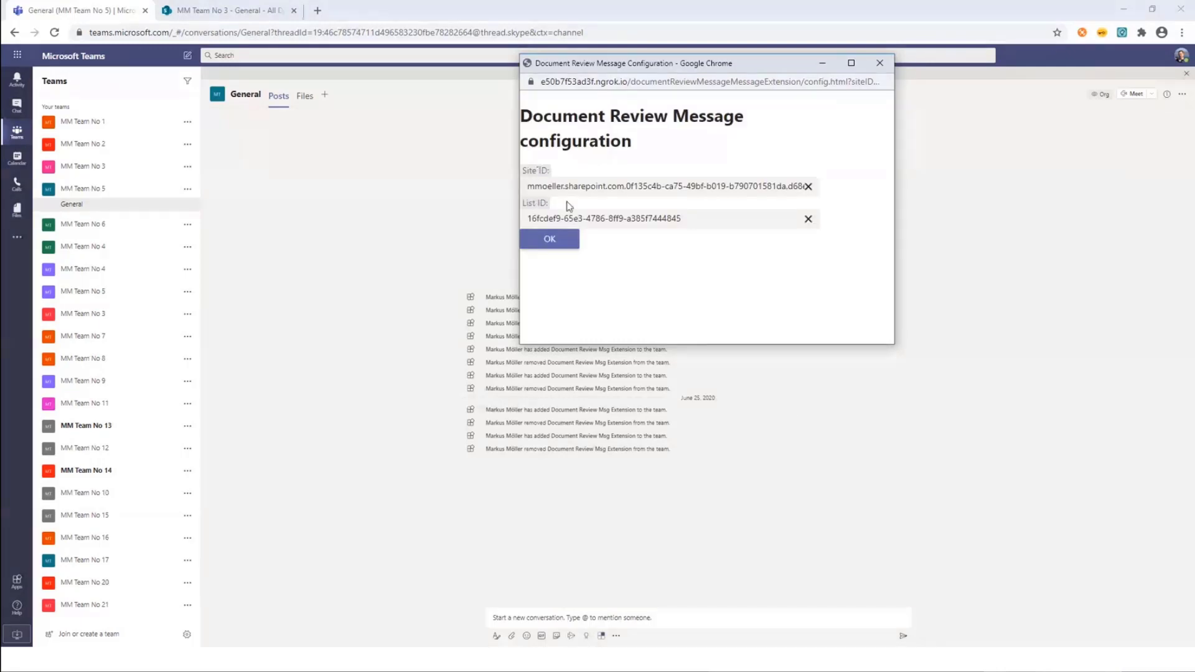
left_click(881, 63)
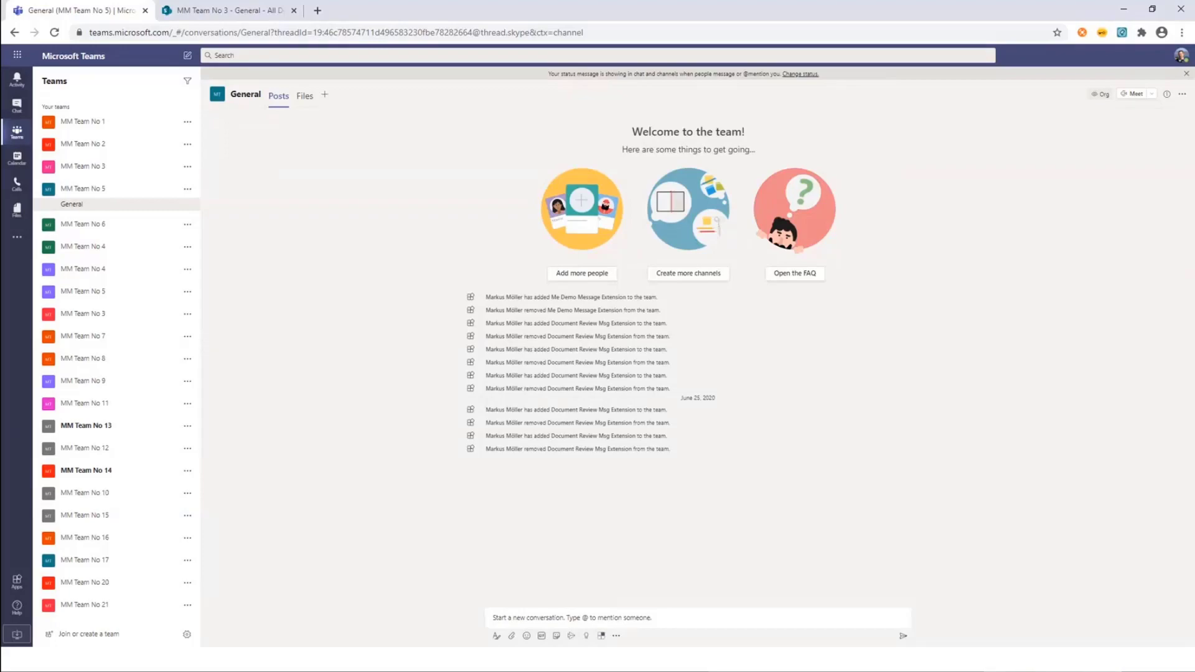
Attach the Node debugger, then open Teams' Document Review list to hit the onQuery breakpoint
key("alt+Tab")
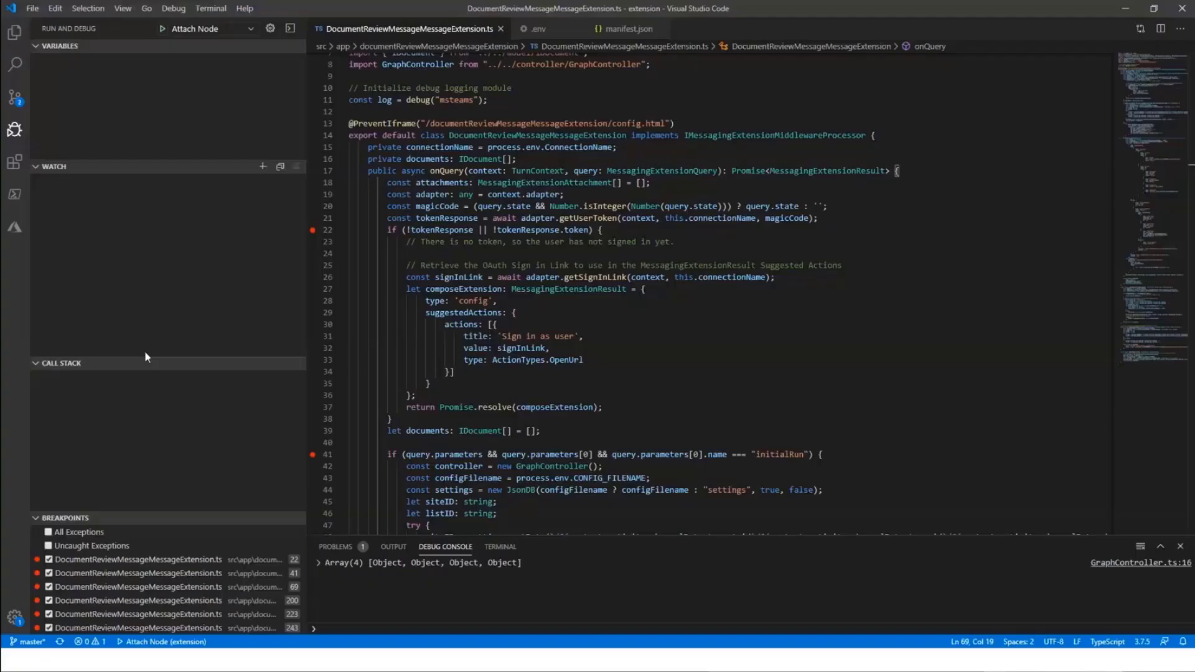
left_click(163, 29)
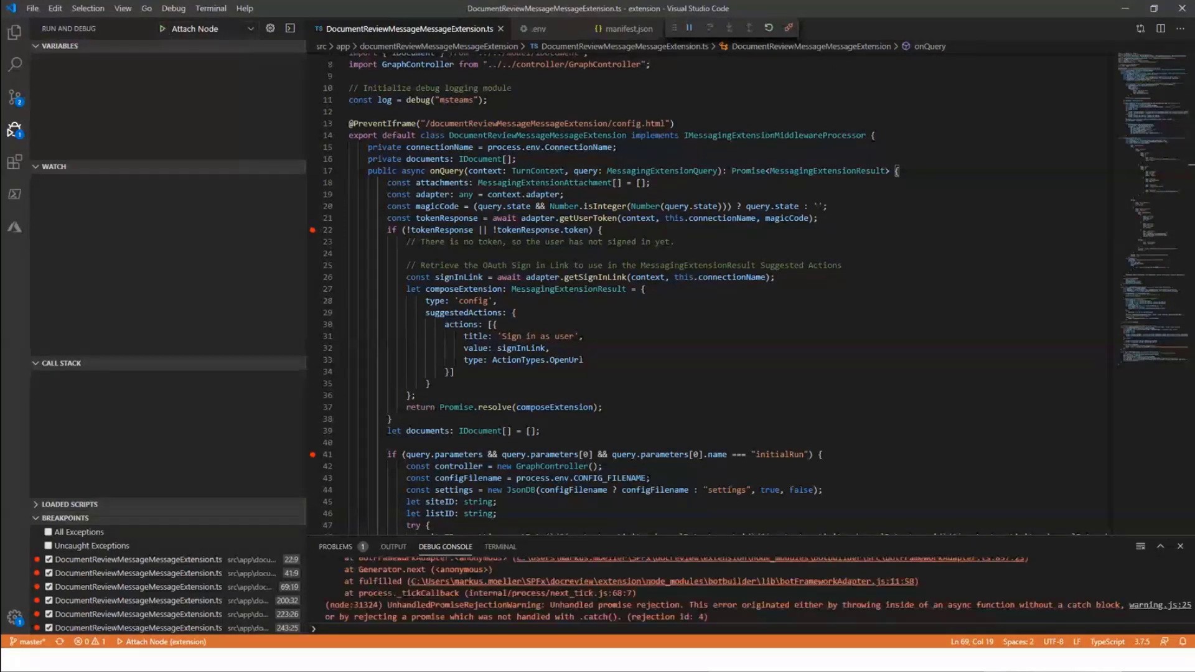
key("alt+Tab")
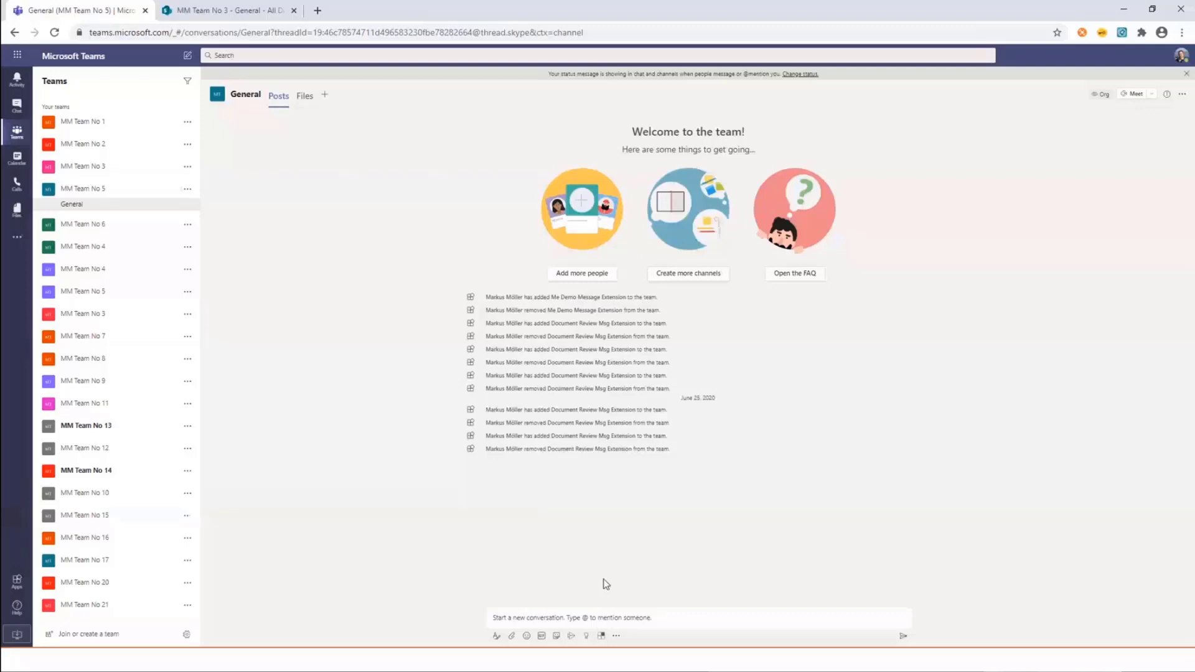
left_click(602, 636)
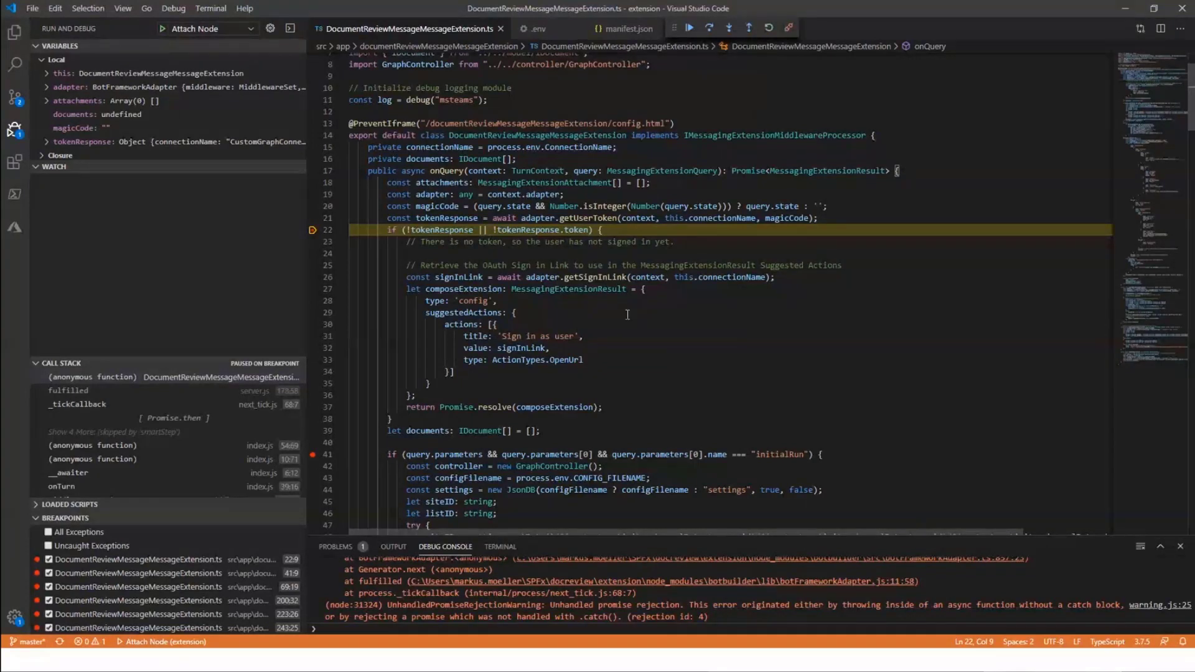
mouse_move(718, 216)
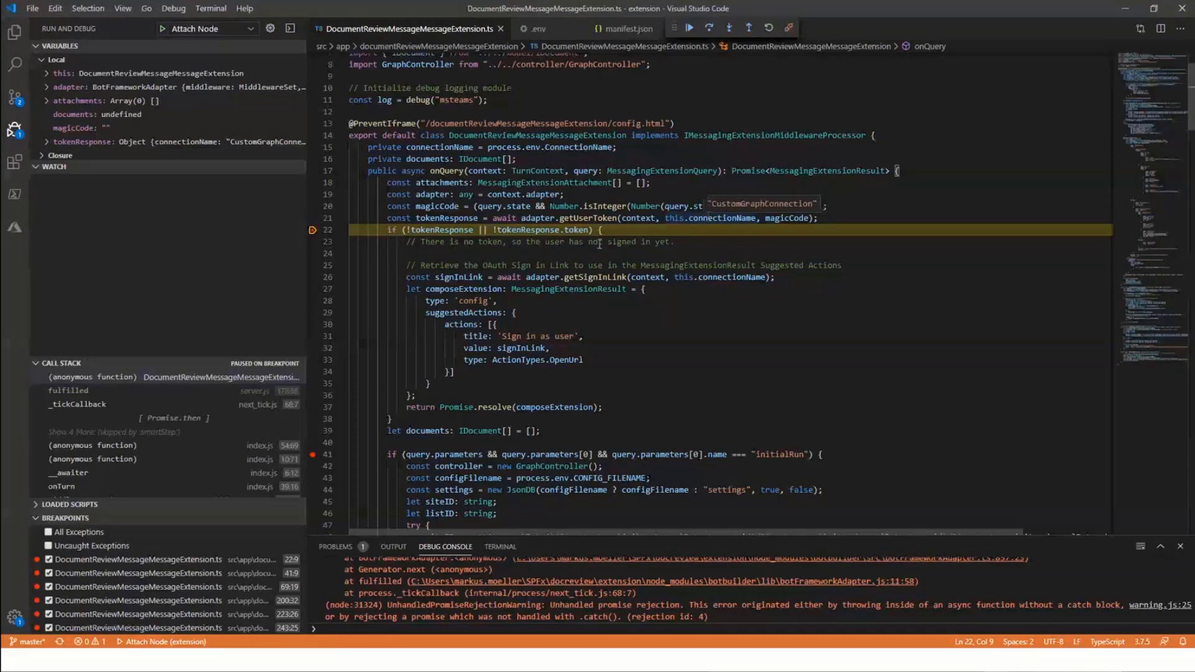
mouse_move(578, 232)
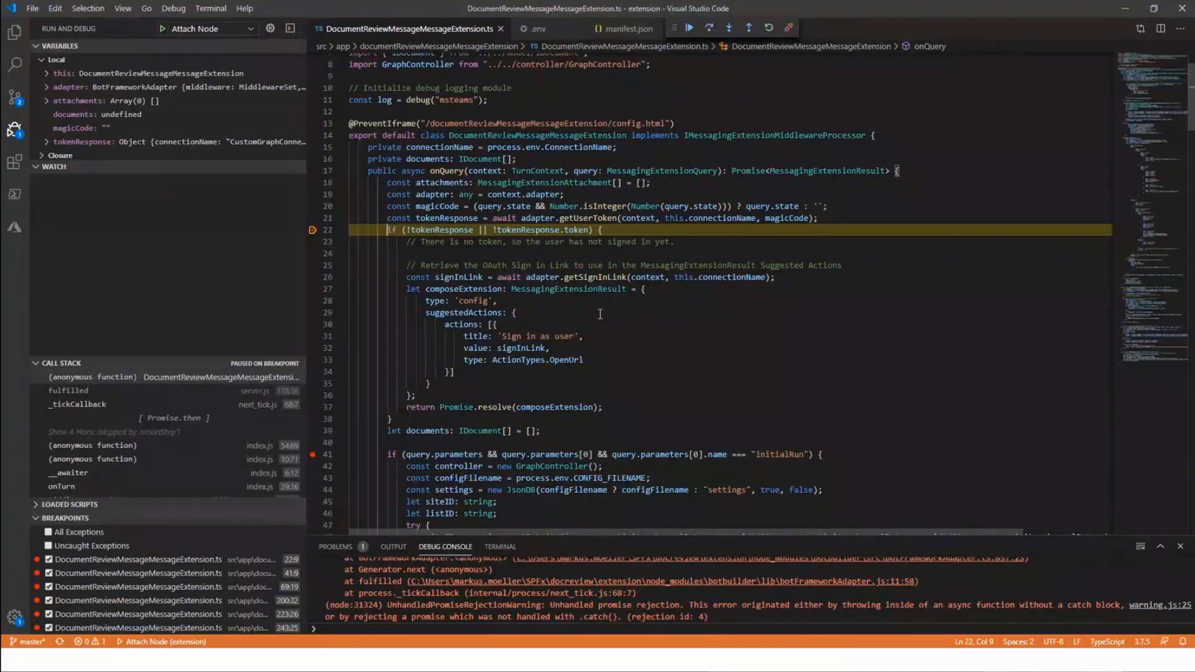
Step past the sign-in check through lines 39, 41 and 42, then run to the document loop at line 69
key("F10")
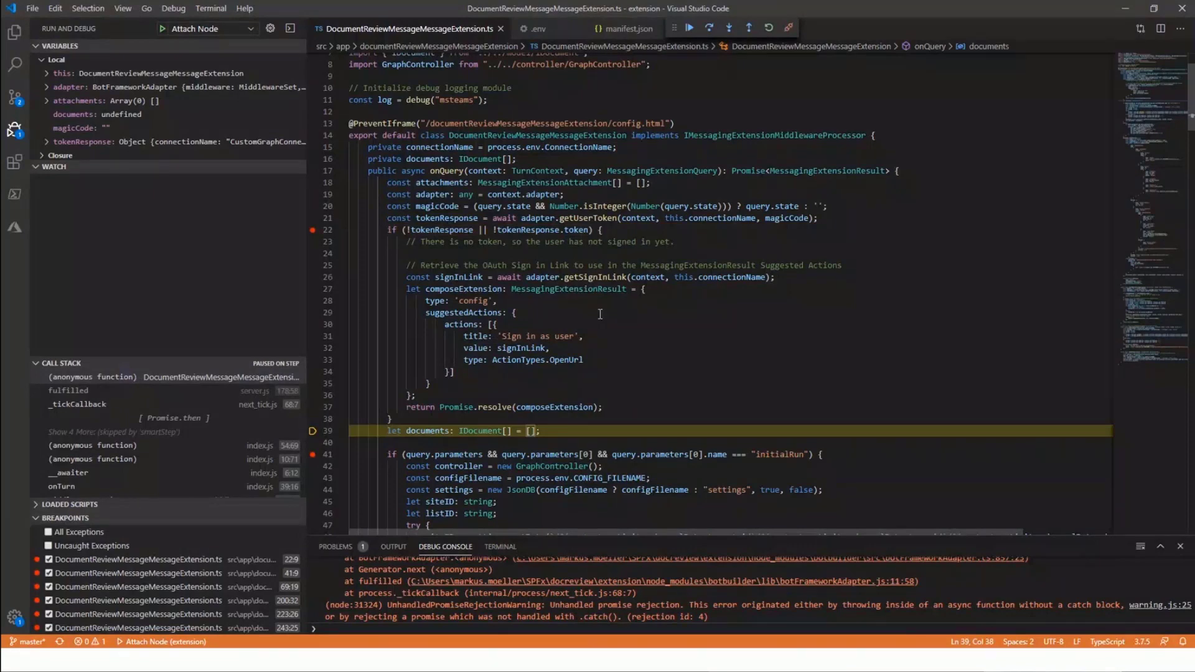
scroll(600, 313, "down", 2)
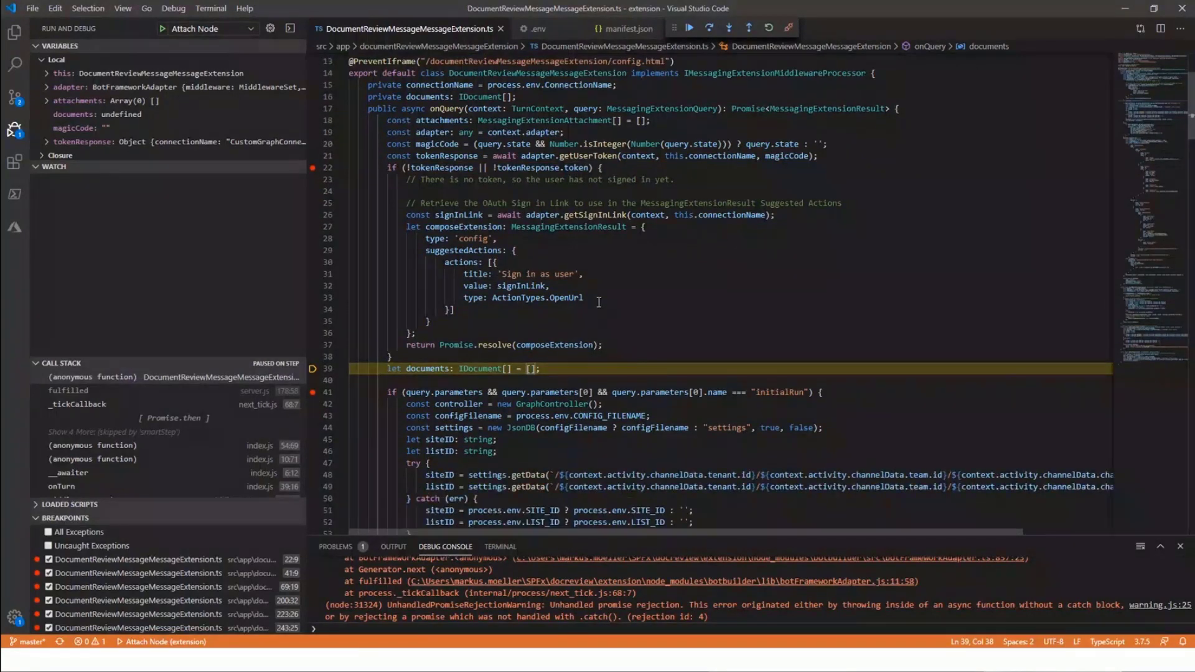
scroll(599, 302, "down", 1)
scroll(599, 300, "down", 2)
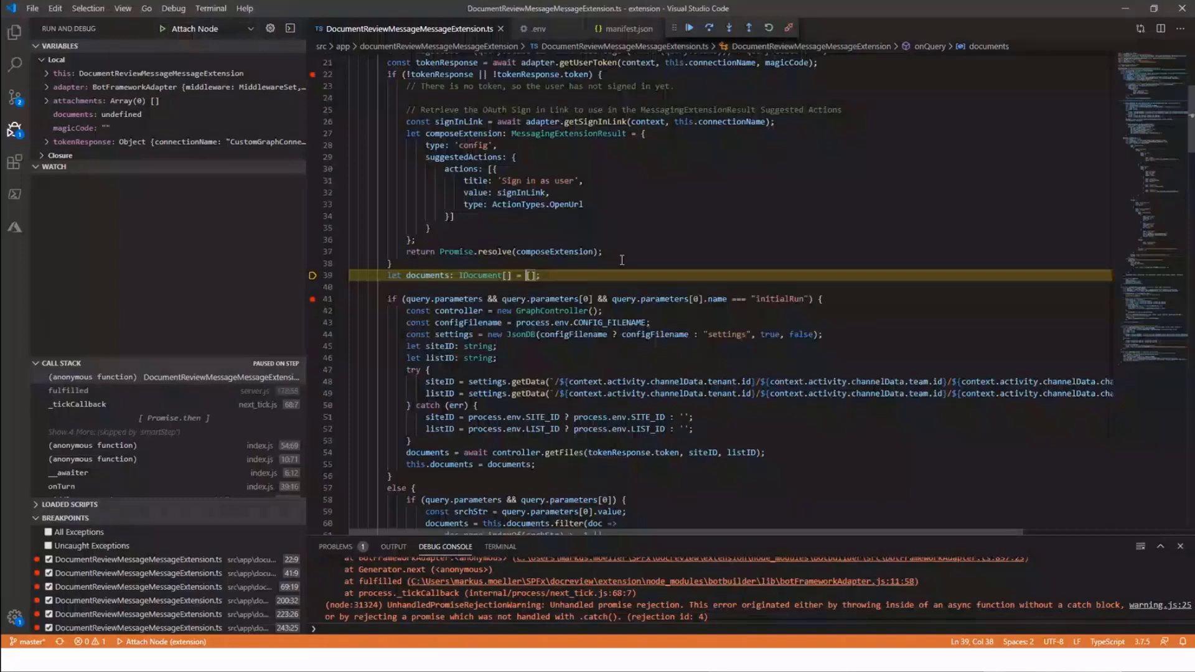
key("F10")
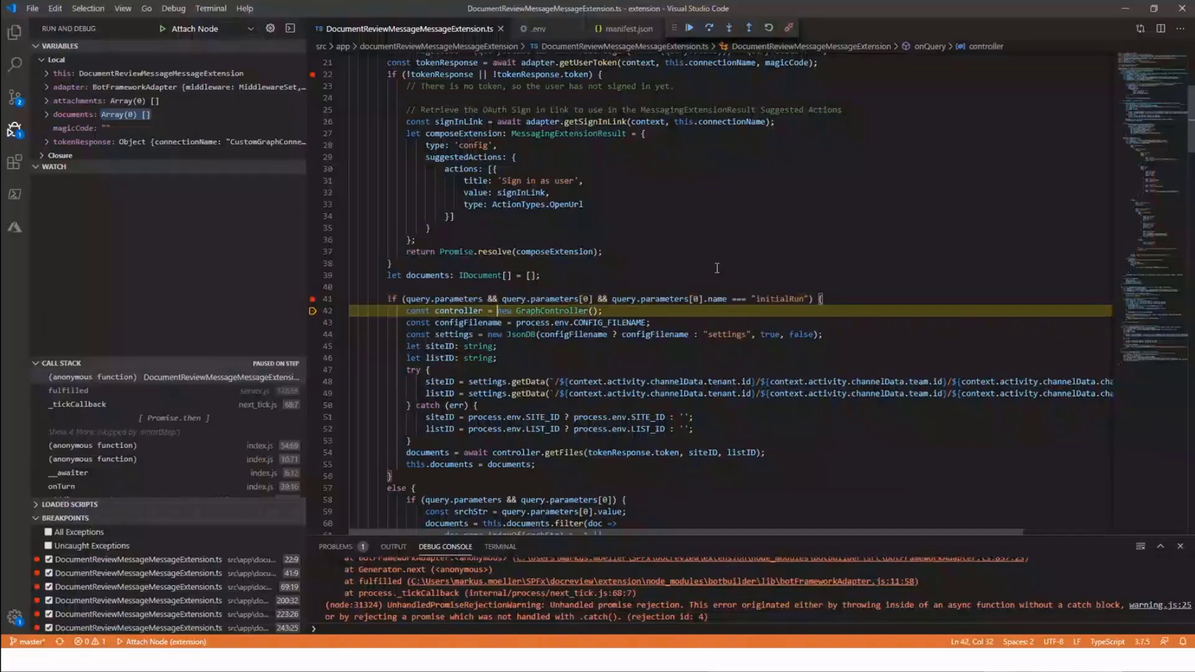
key("F10")
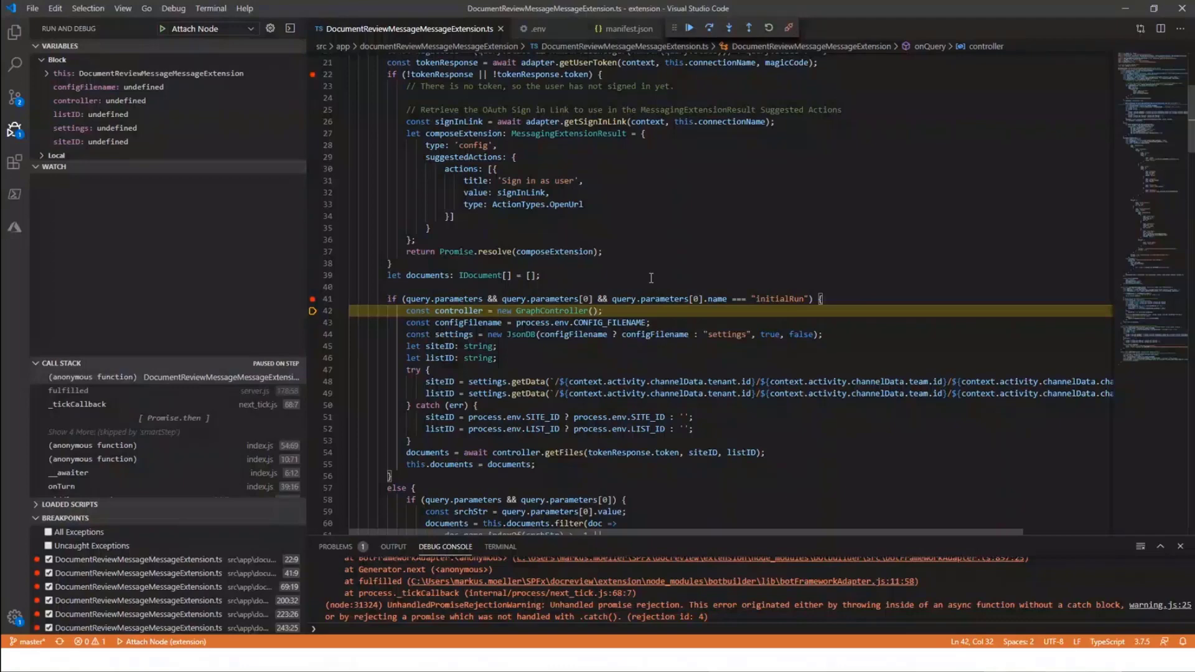
key("F5")
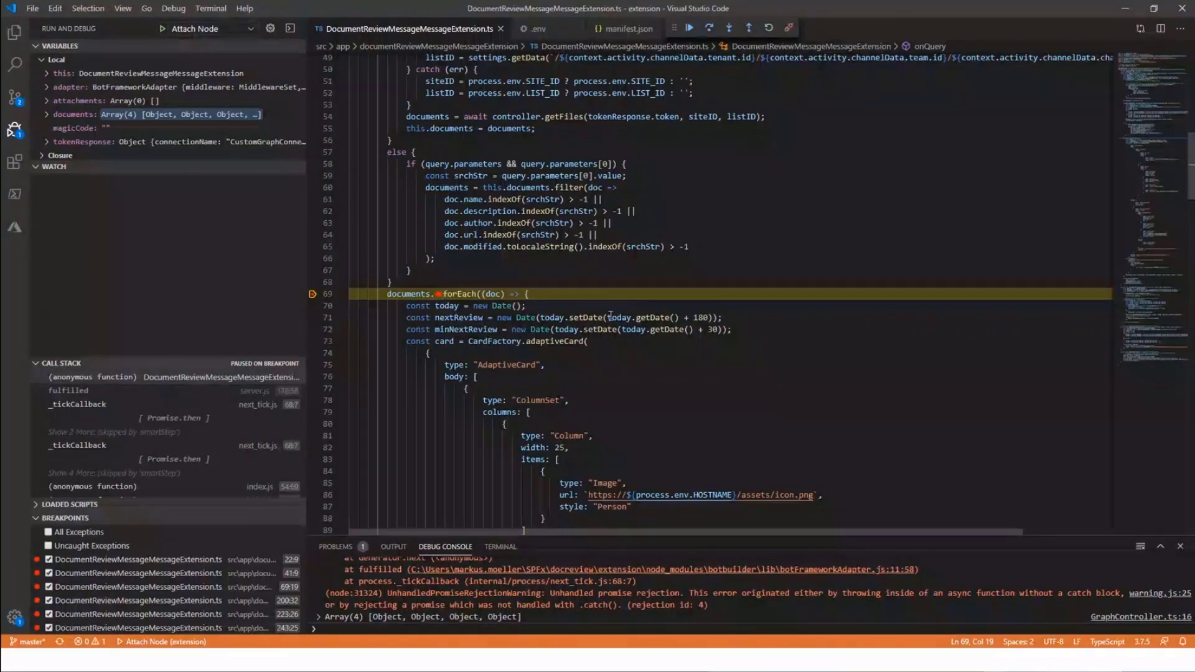
Read through the Review adaptive card code, then resume the debugger
scroll(475, 230, "down", 3)
mouse_move(405, 201)
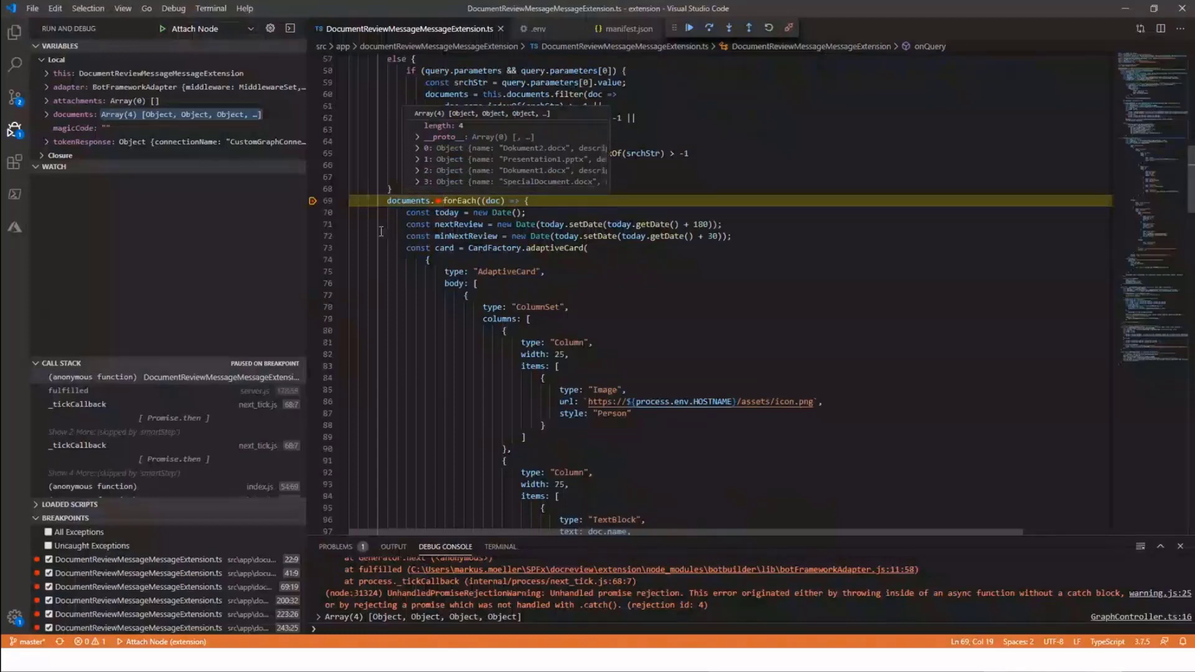
scroll(380, 228, "down", 1)
scroll(380, 229, "down", 2)
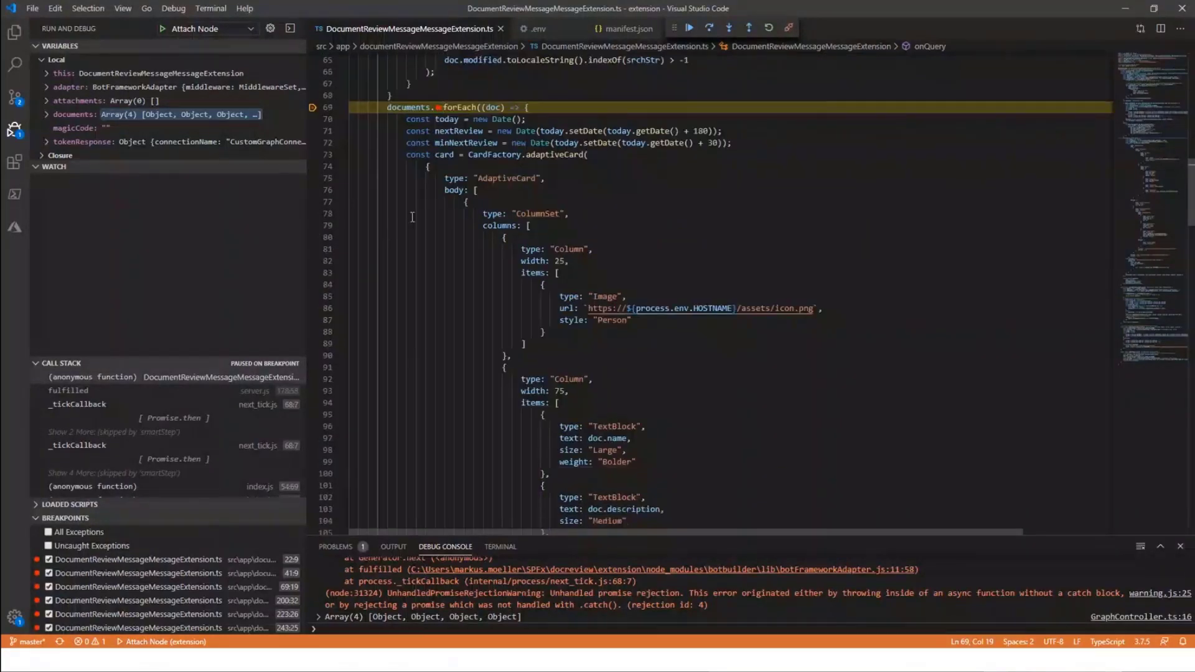
scroll(434, 205, "down", 3)
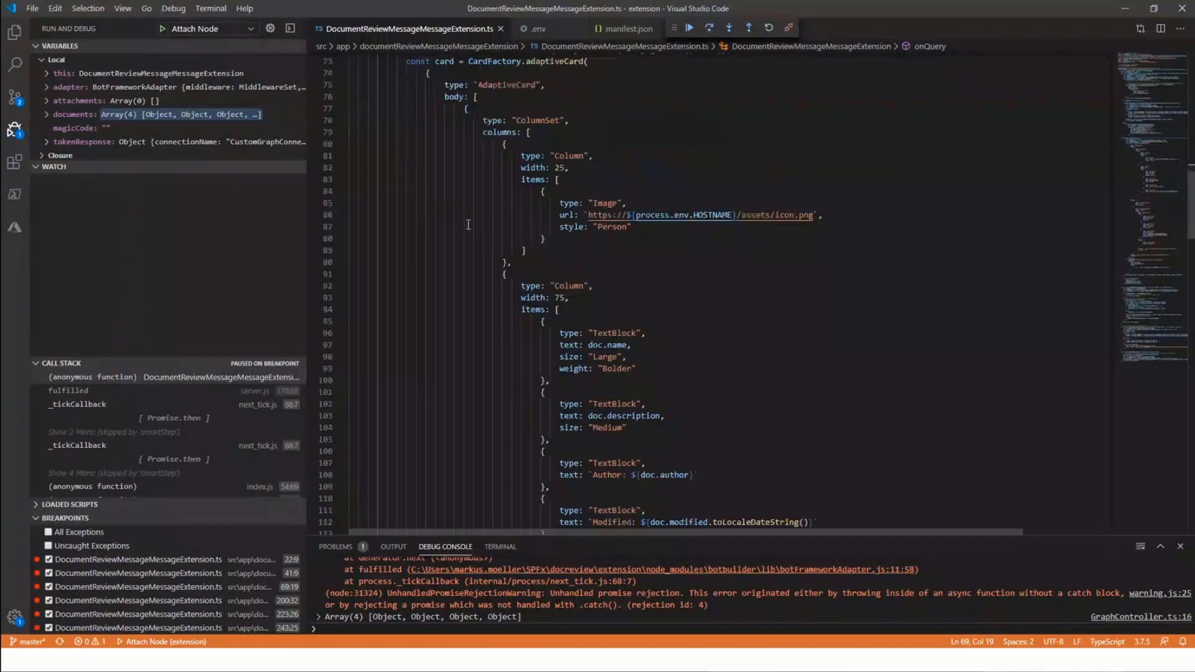
scroll(464, 217, "down", 3)
scroll(464, 216, "down", 3)
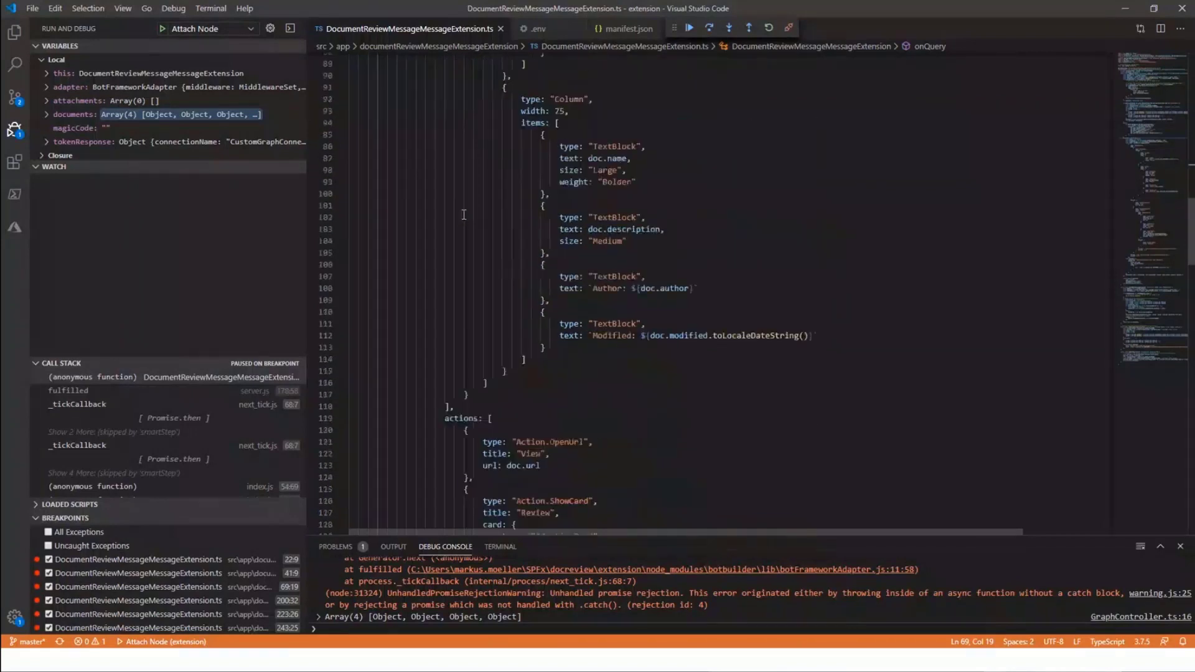
scroll(463, 214, "down", 3)
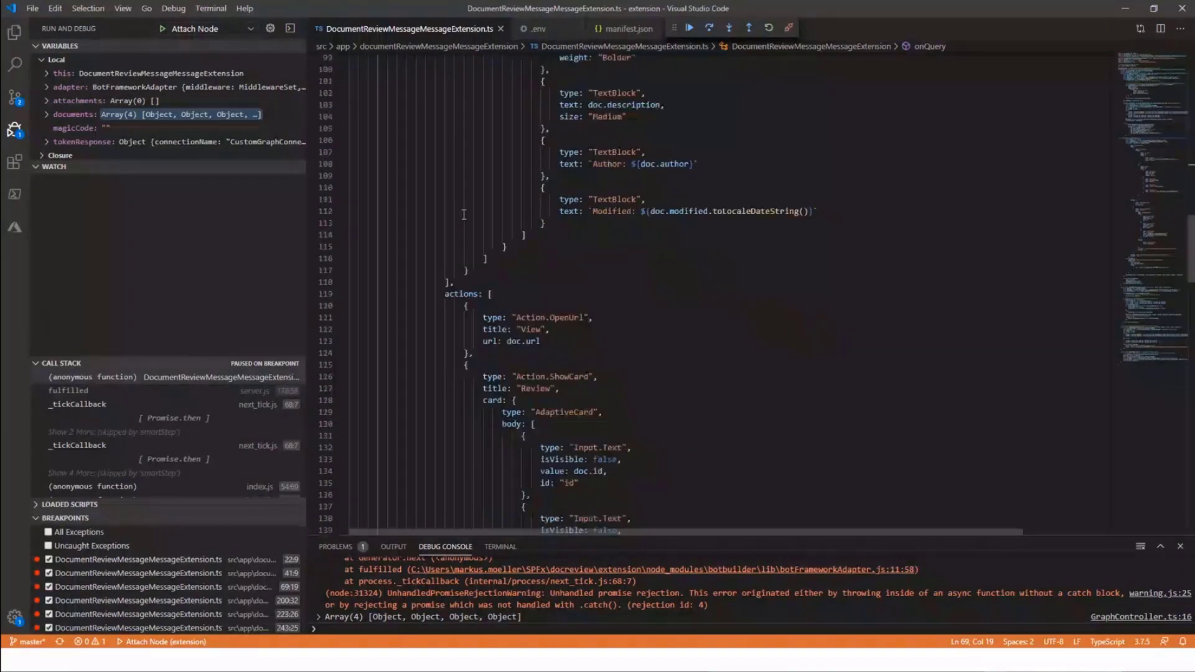
scroll(464, 214, "down", 3)
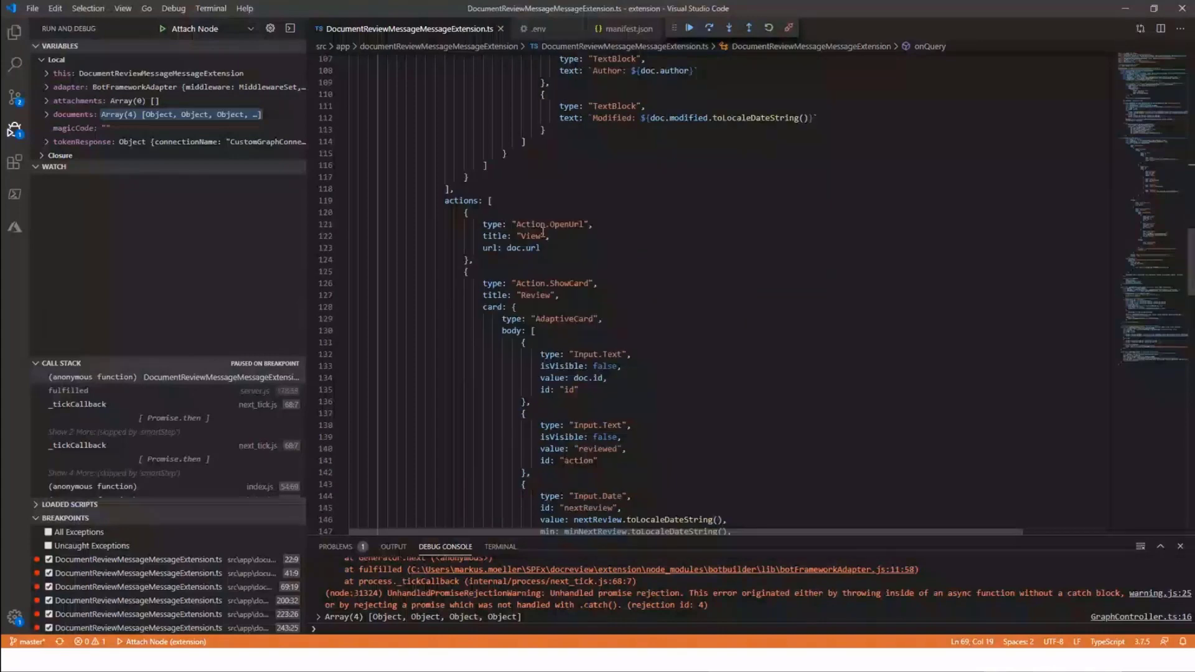
scroll(543, 233, "down", 10)
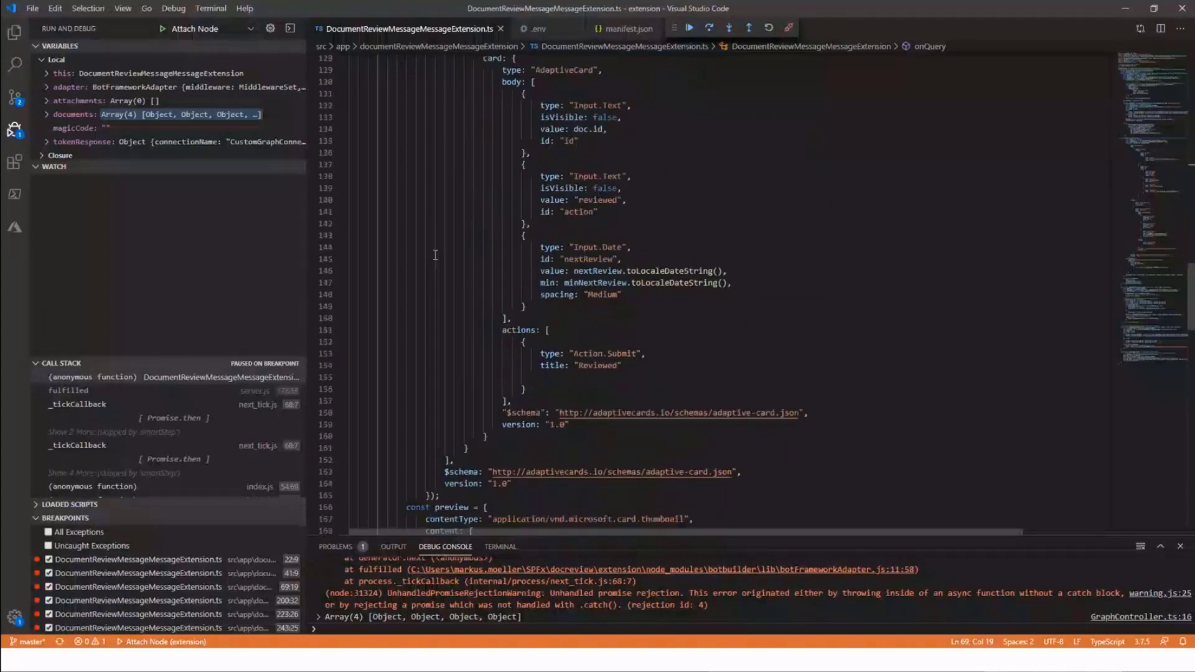
scroll(421, 243, "down", 2)
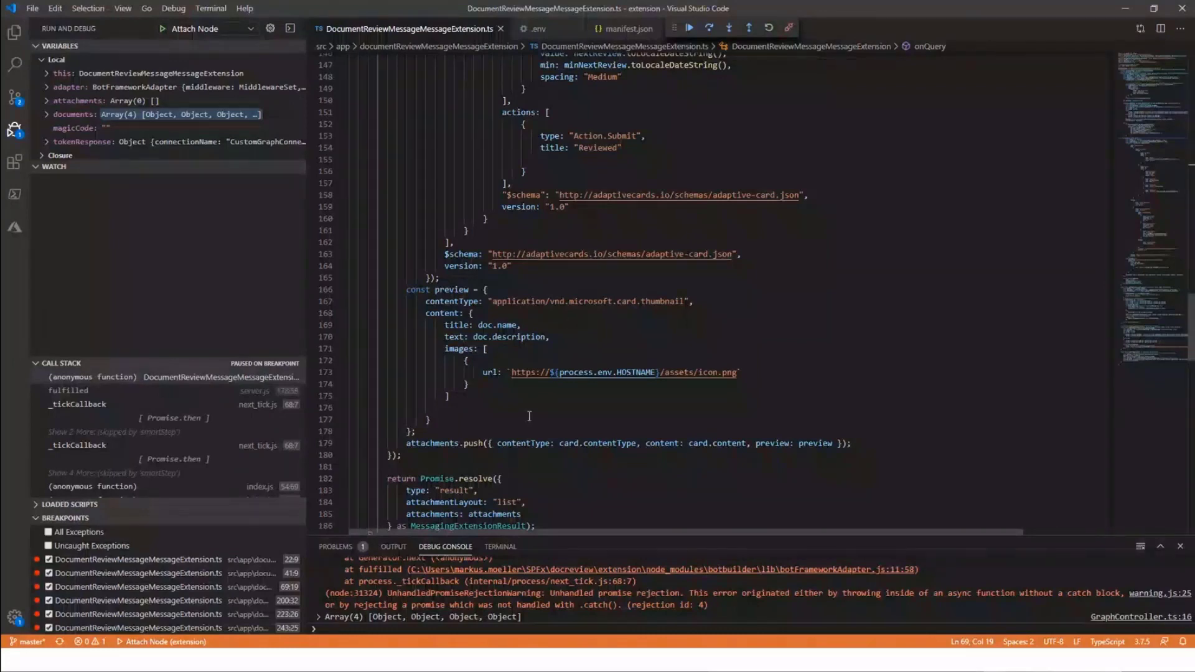
scroll(530, 416, "down", 5)
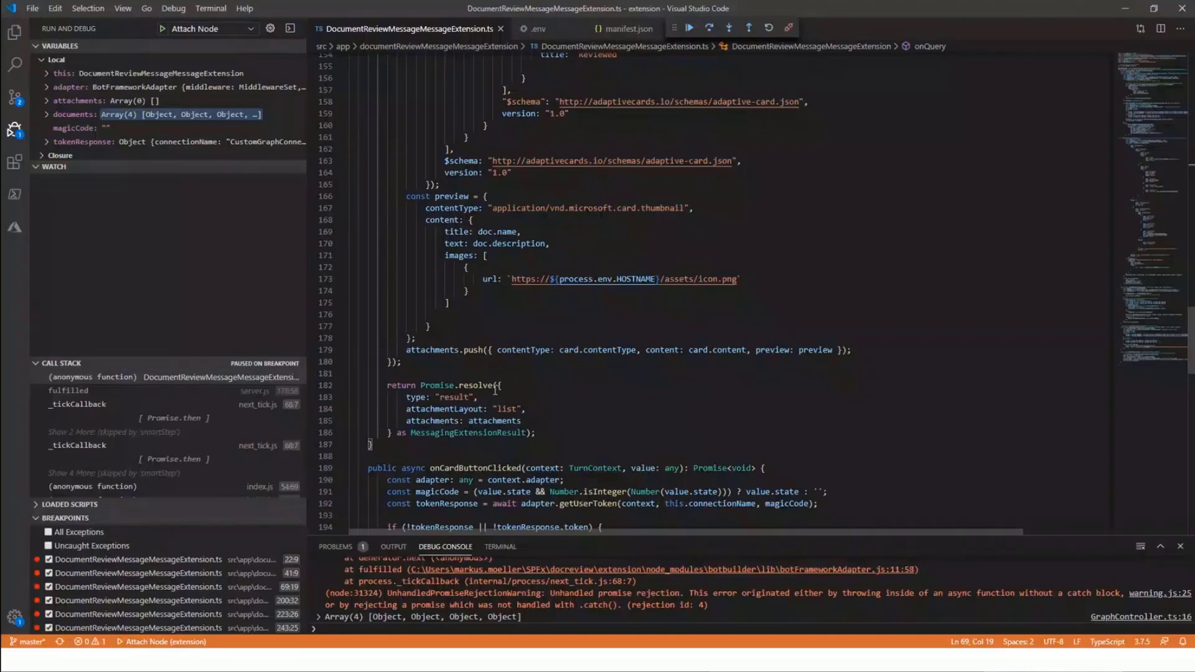
key("F5")
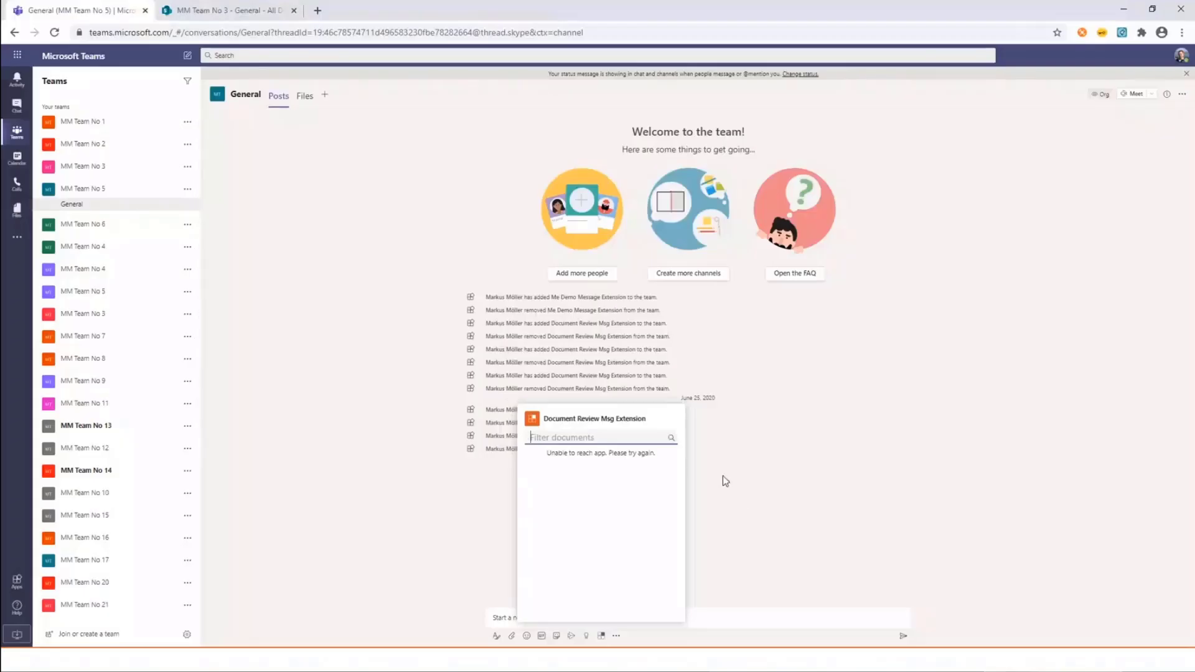
Close the unreachable picker, then send a SpecialDocument.docx Document Review card to the General channel
left_click(742, 523)
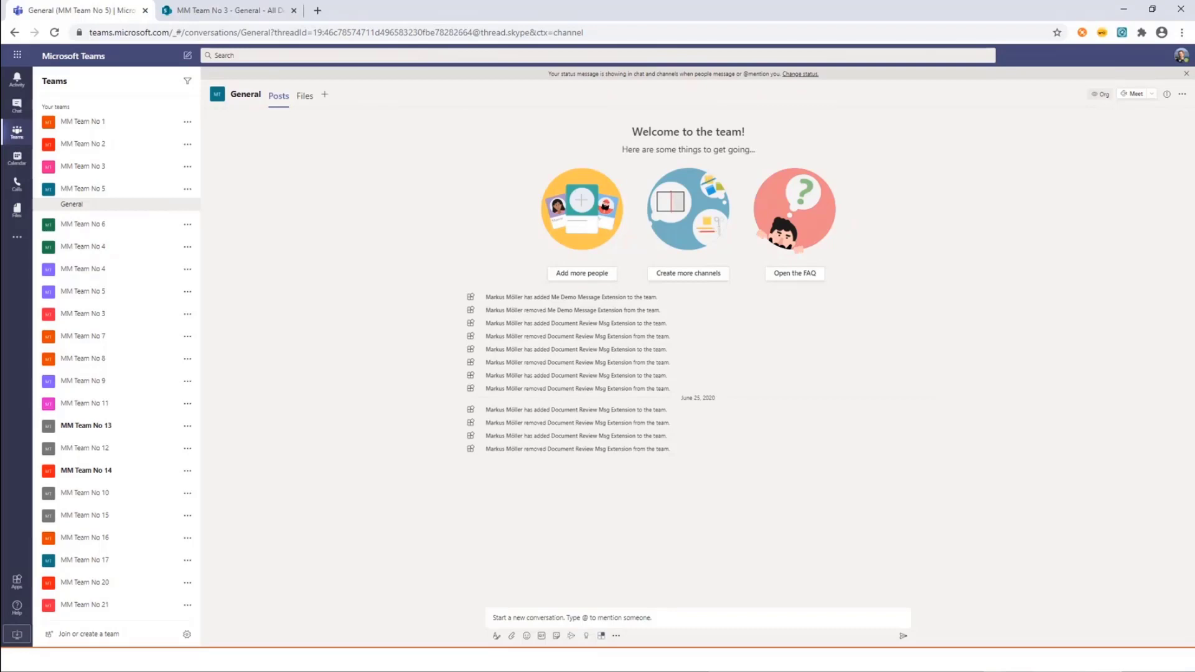
key("alt+Tab")
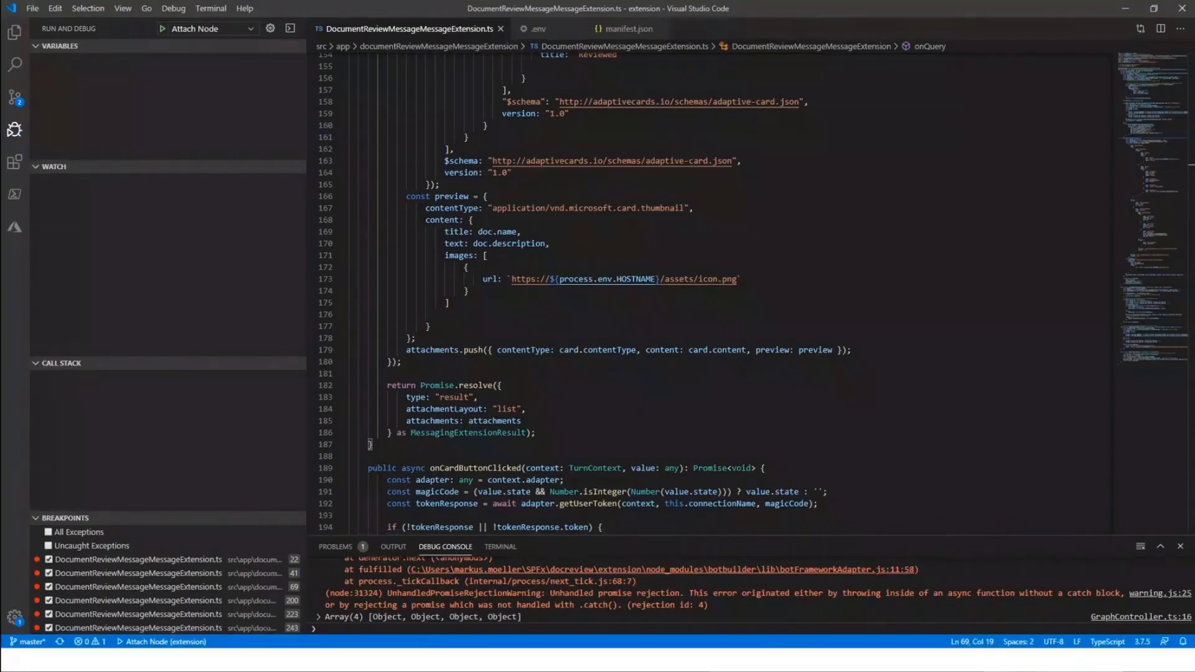
key("alt+Tab")
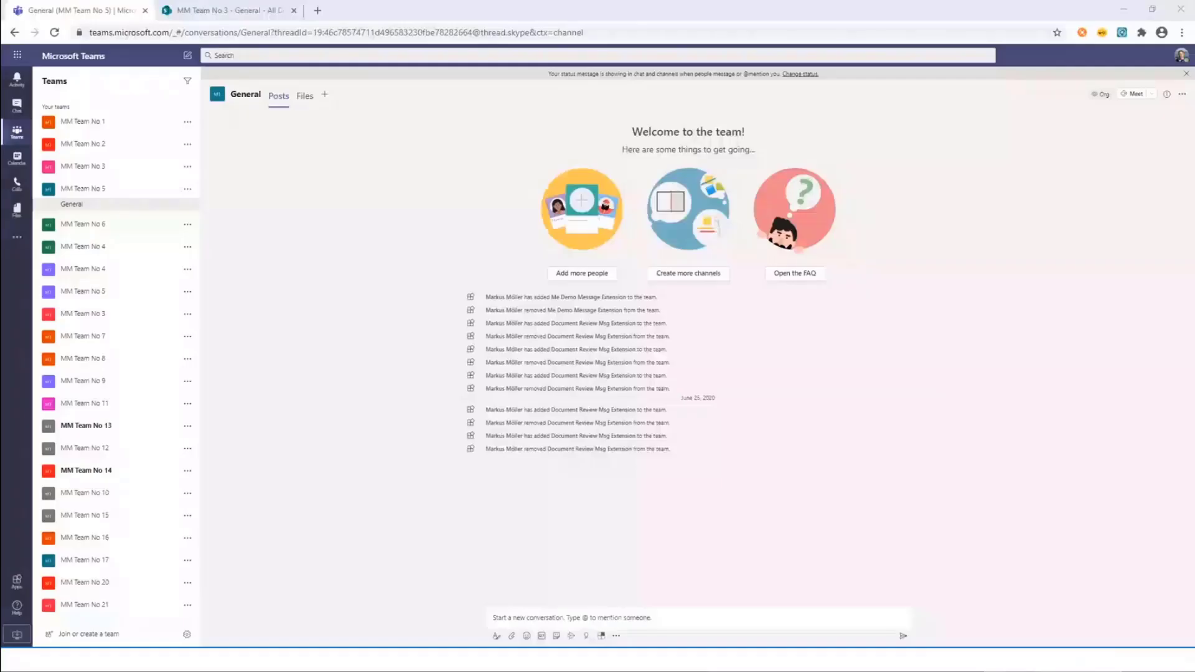
left_click(602, 636)
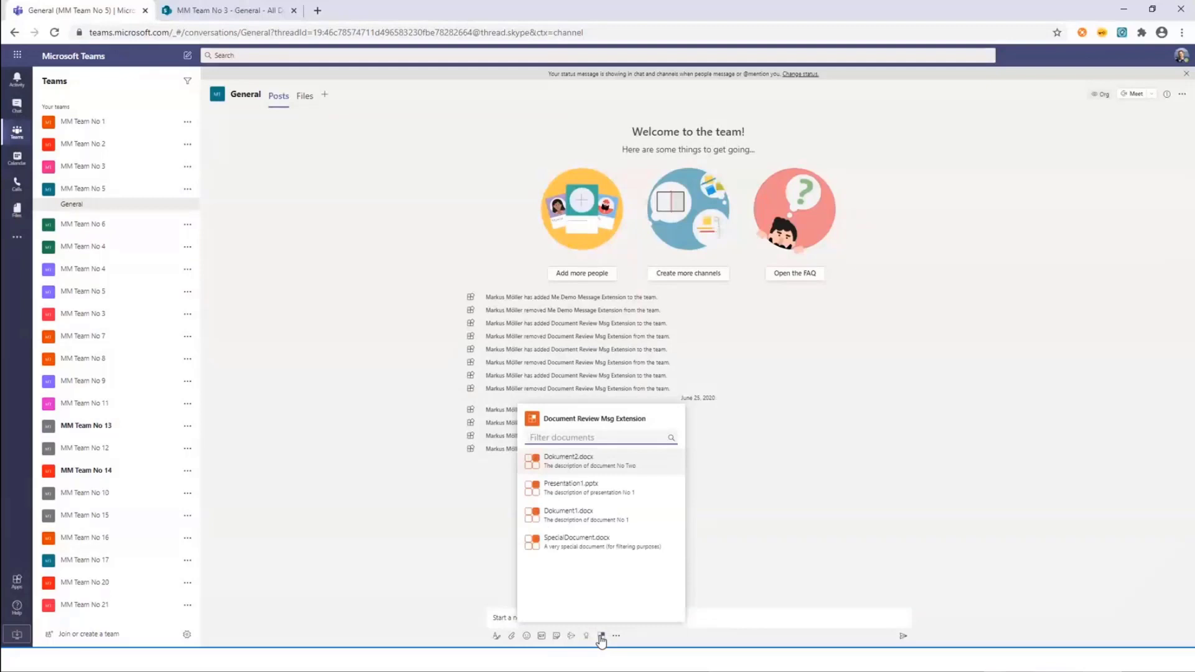
left_click(583, 541)
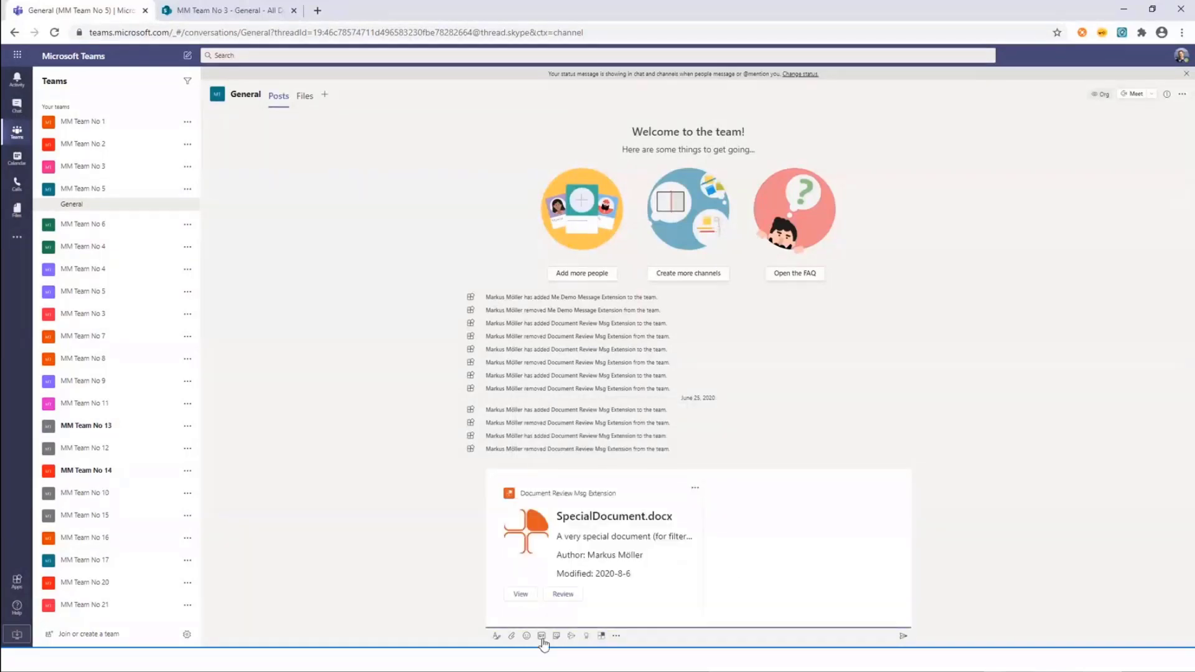
left_click(903, 636)
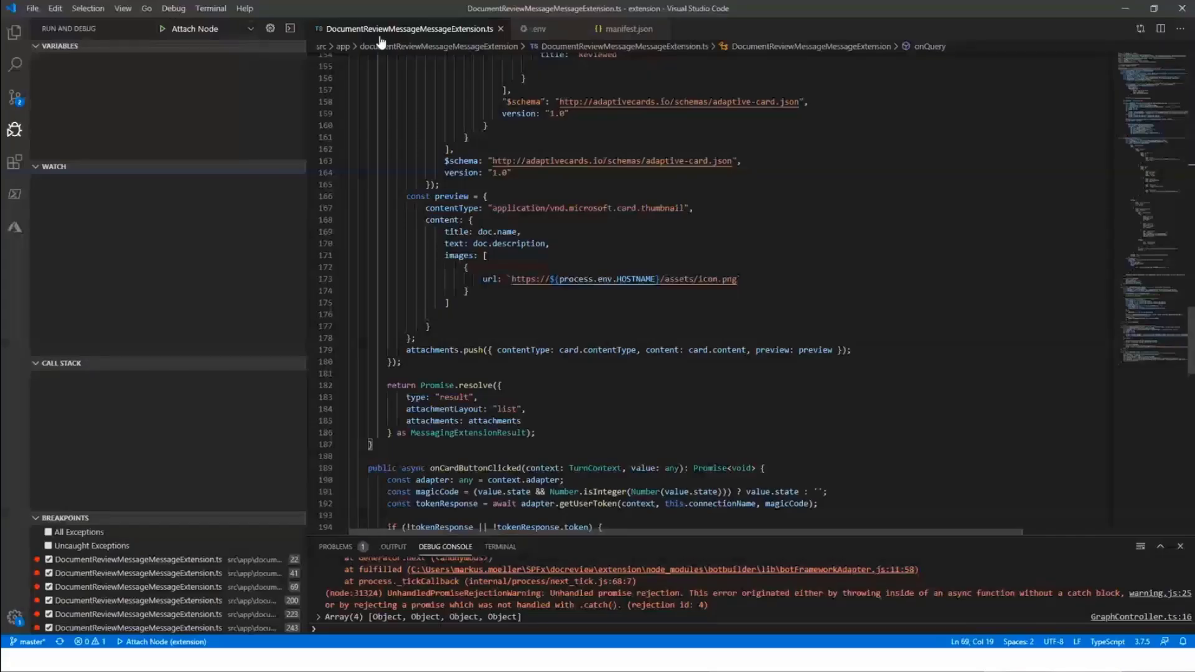
Restart debugging, then mark SpecialDocument.docx Reviewed from its card with next review date Feb 2, 2021
key("F5")
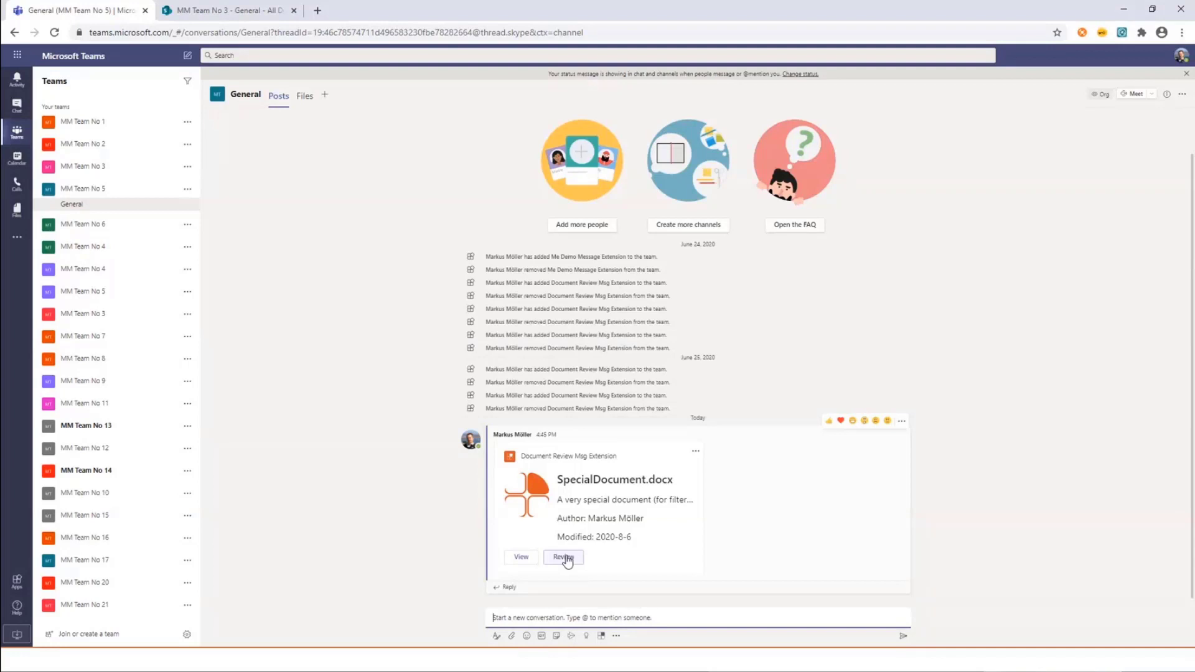
left_click(565, 557)
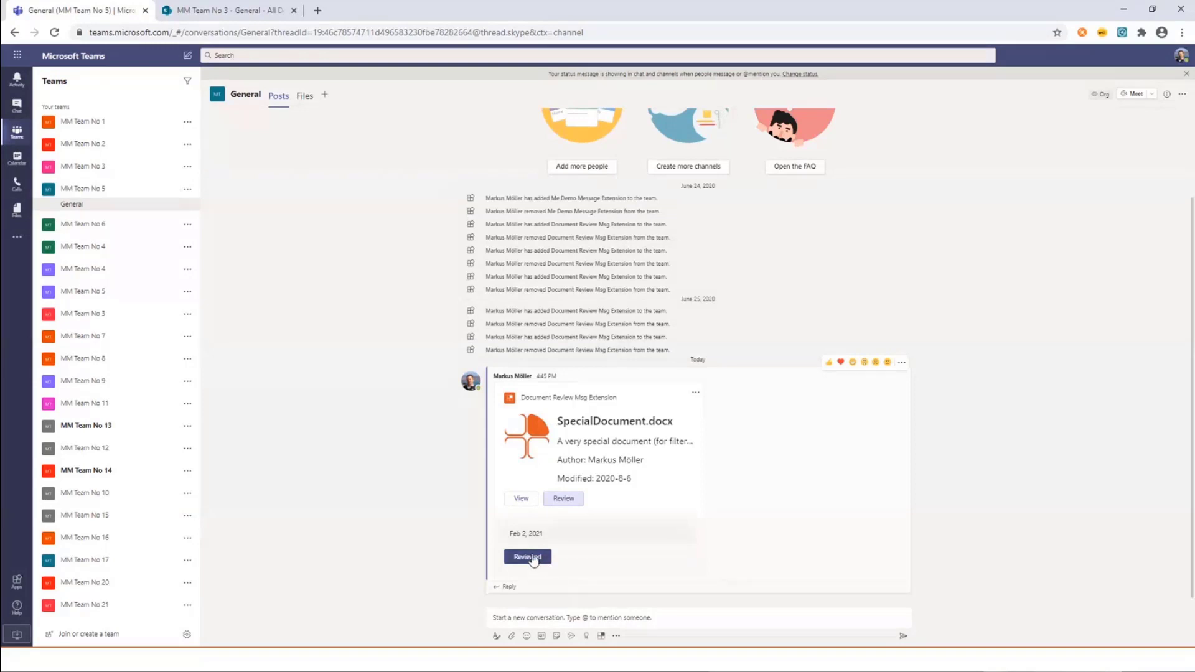
left_click(533, 558)
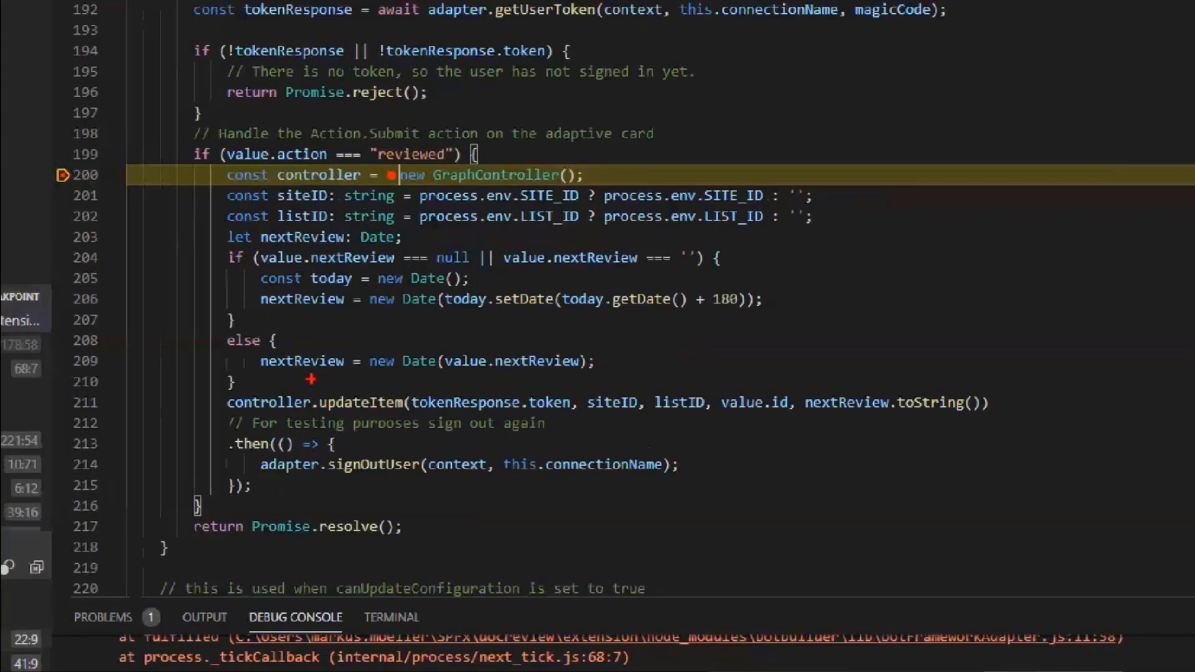
Continue from the line 200 breakpoint and confirm the debug console logs a 200 OK response
mouse_move(391, 374)
left_mouse_down()
mouse_move(529, 444)
mouse_move(827, 456)
left_mouse_up()
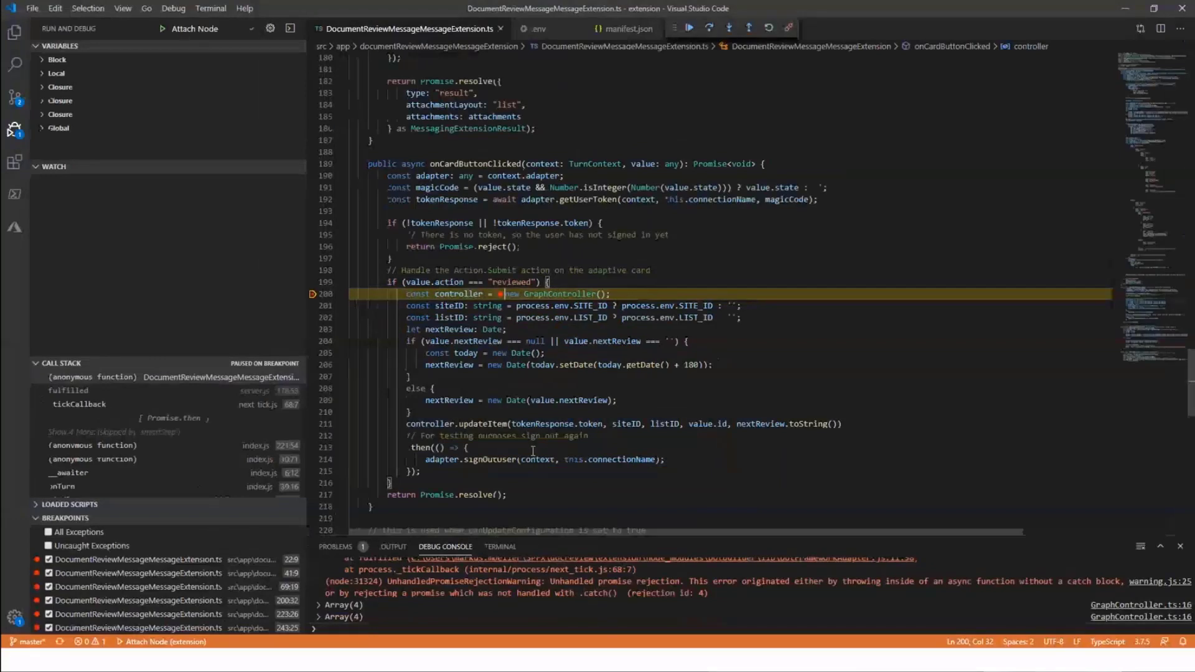
key("F5")
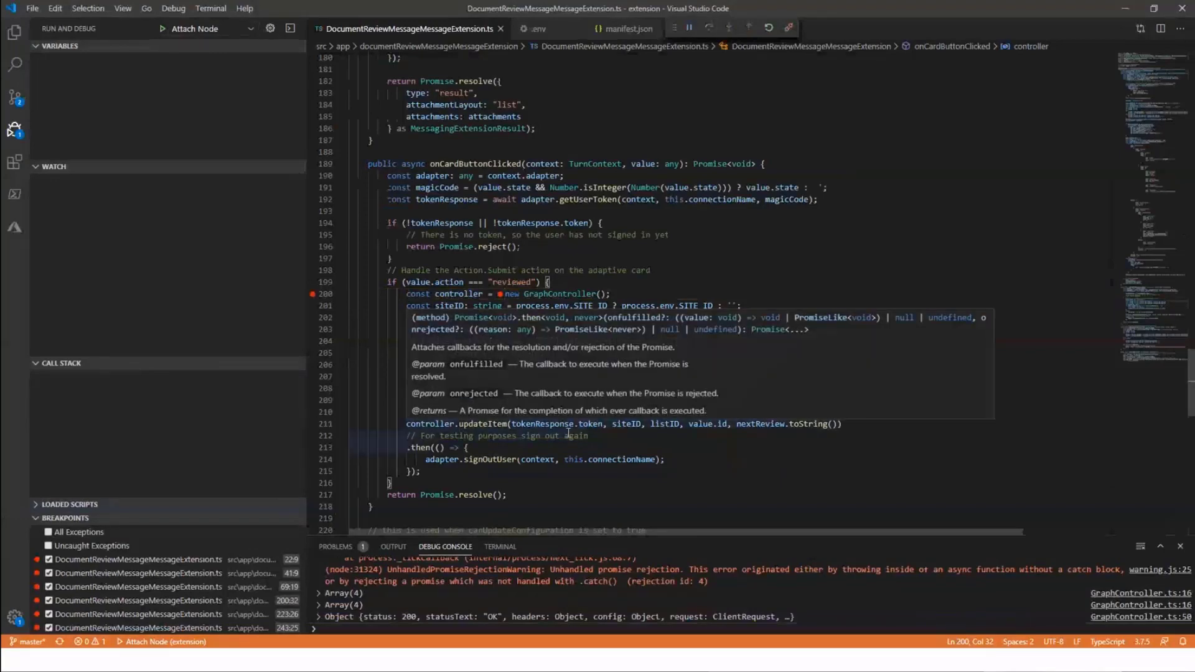
key("ctrl")
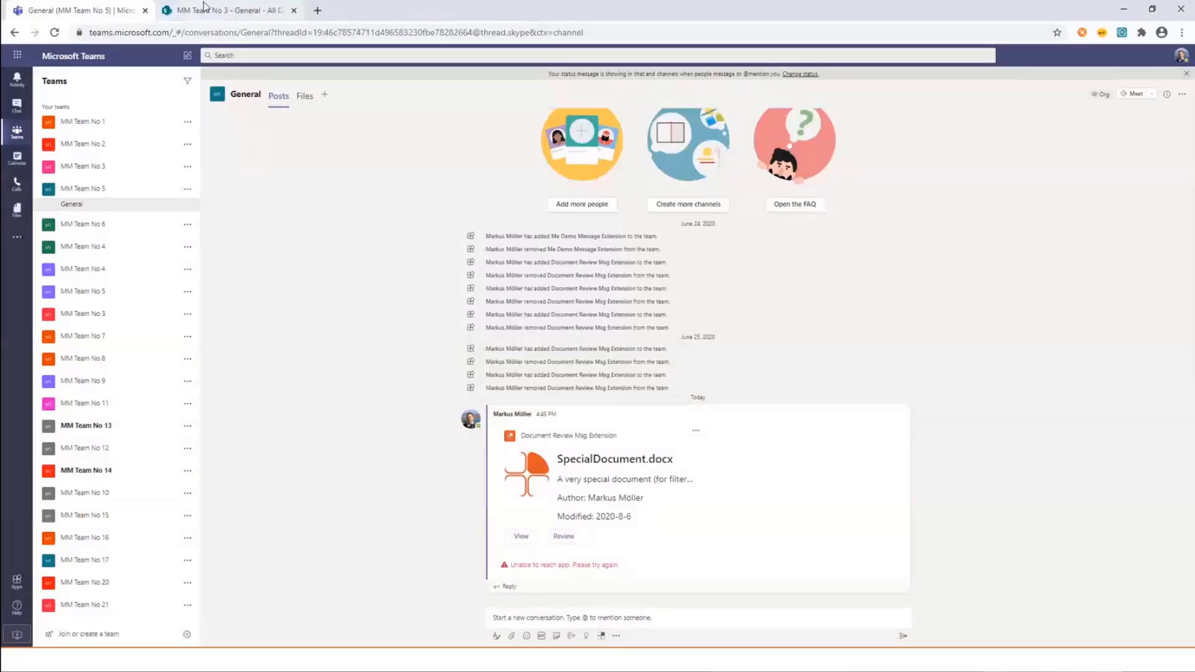
Reload the SharePoint General documents library to verify Next Review 01.02.2021, then return to Teams
left_click(230, 19)
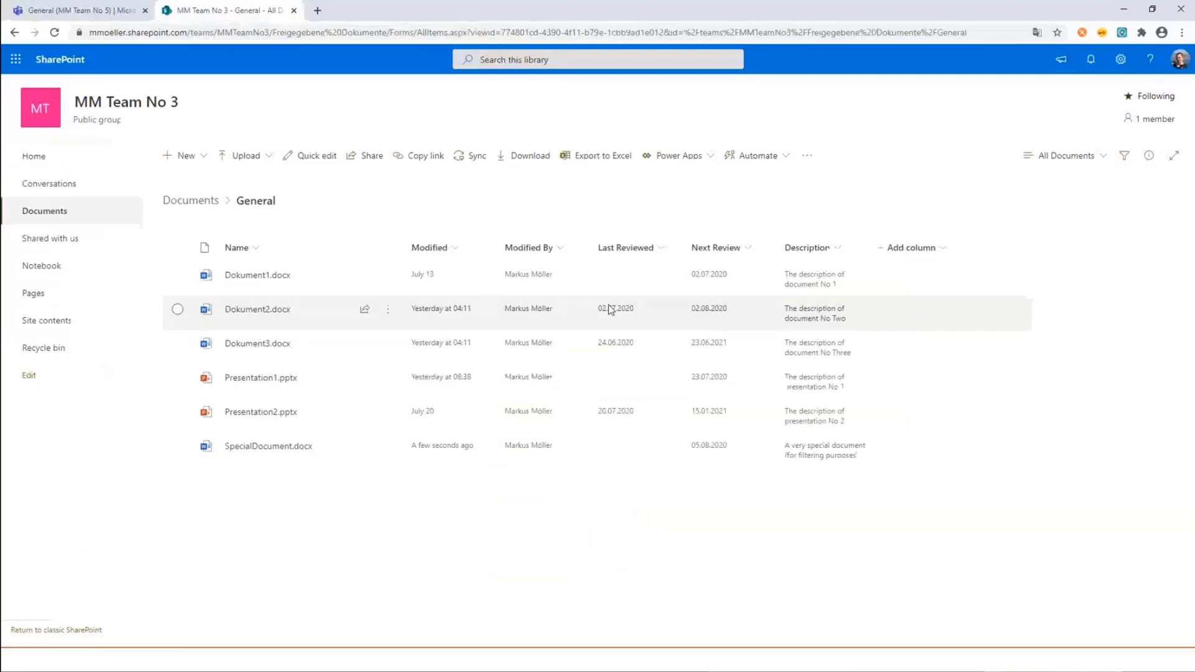
left_click(56, 32)
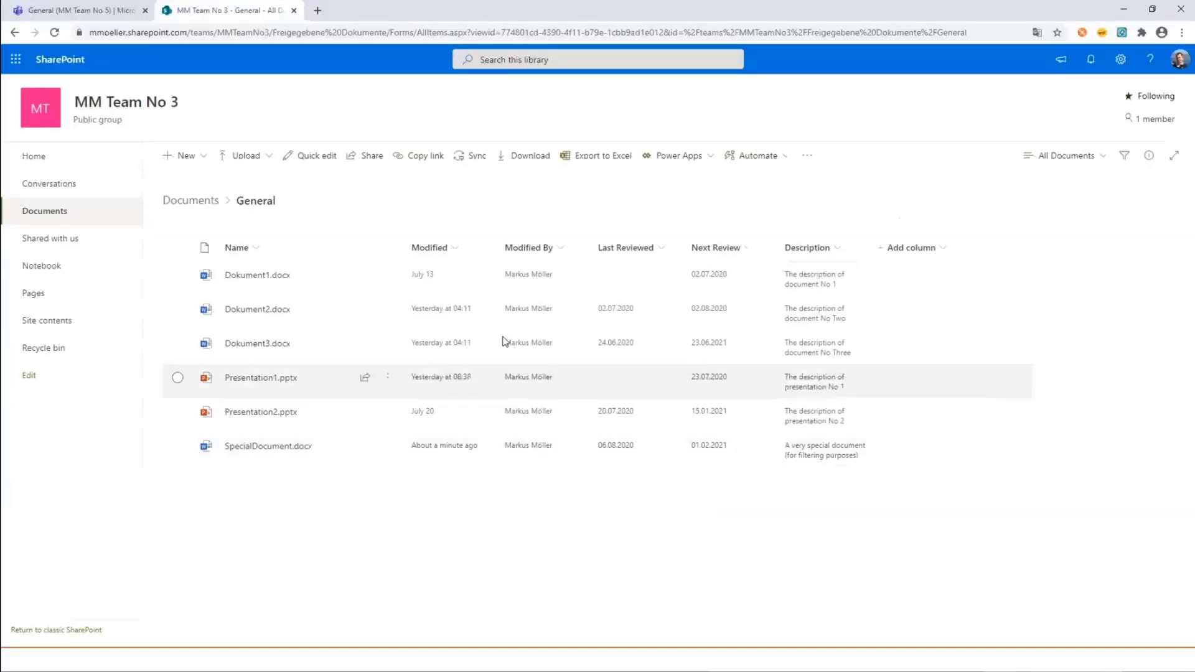
left_click(92, 9)
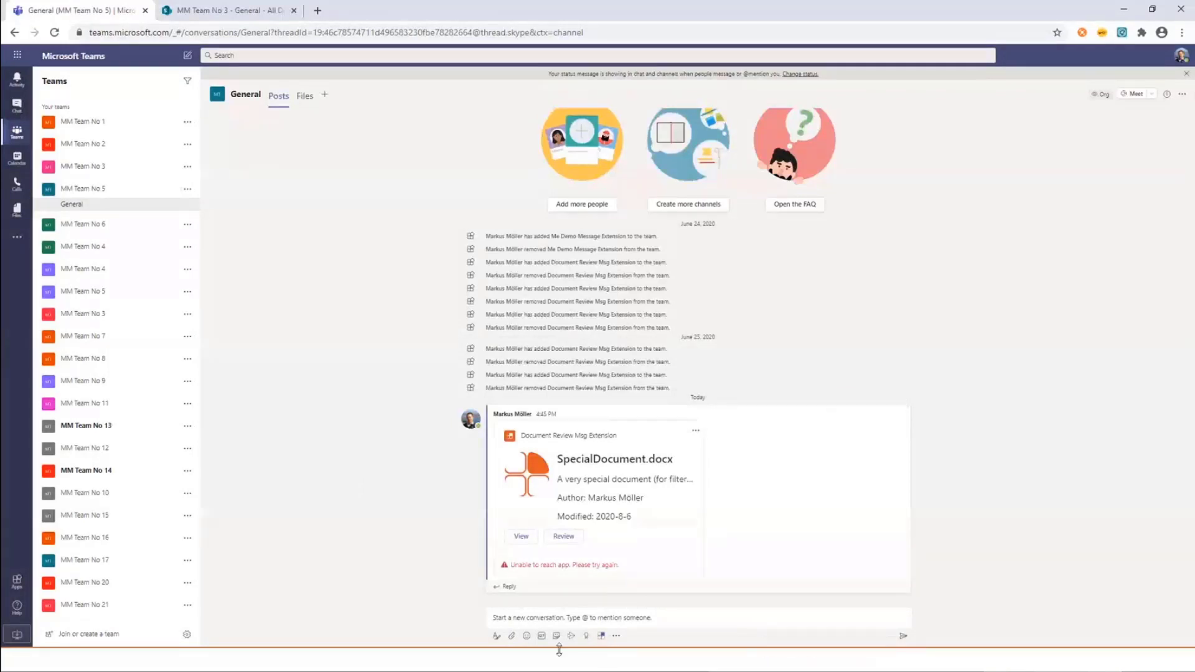
Open the Document Review Msg Extension picker and follow its 'set up' link to sign in
left_click(602, 636)
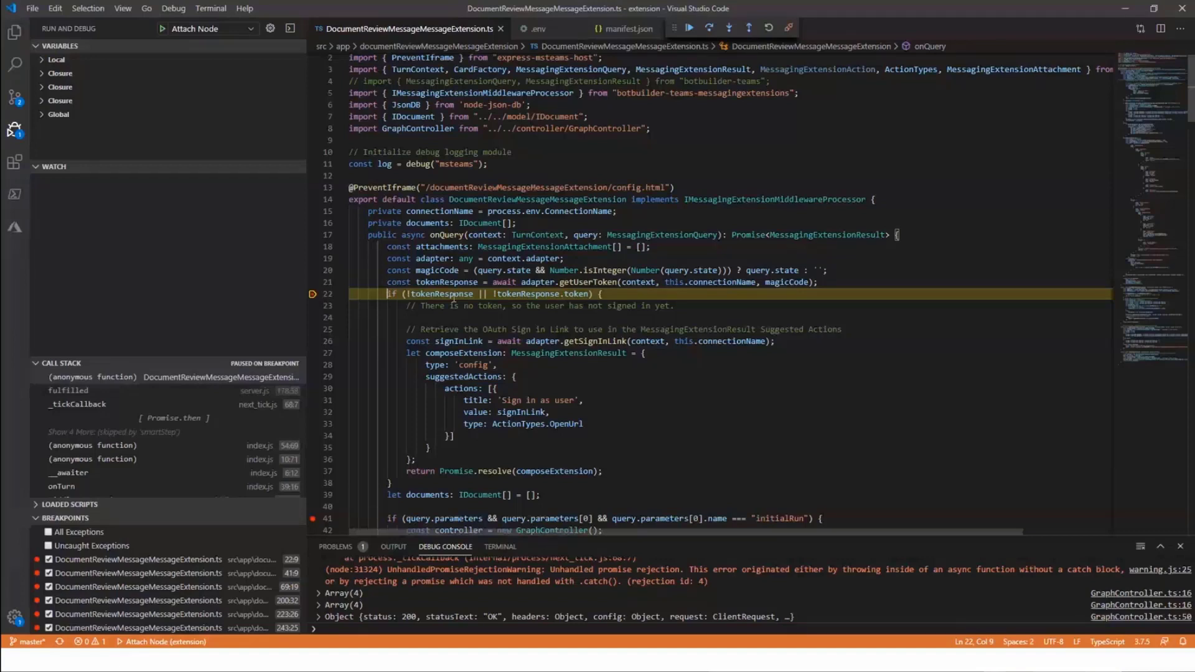
mouse_move(454, 297)
key("alt+Tab")
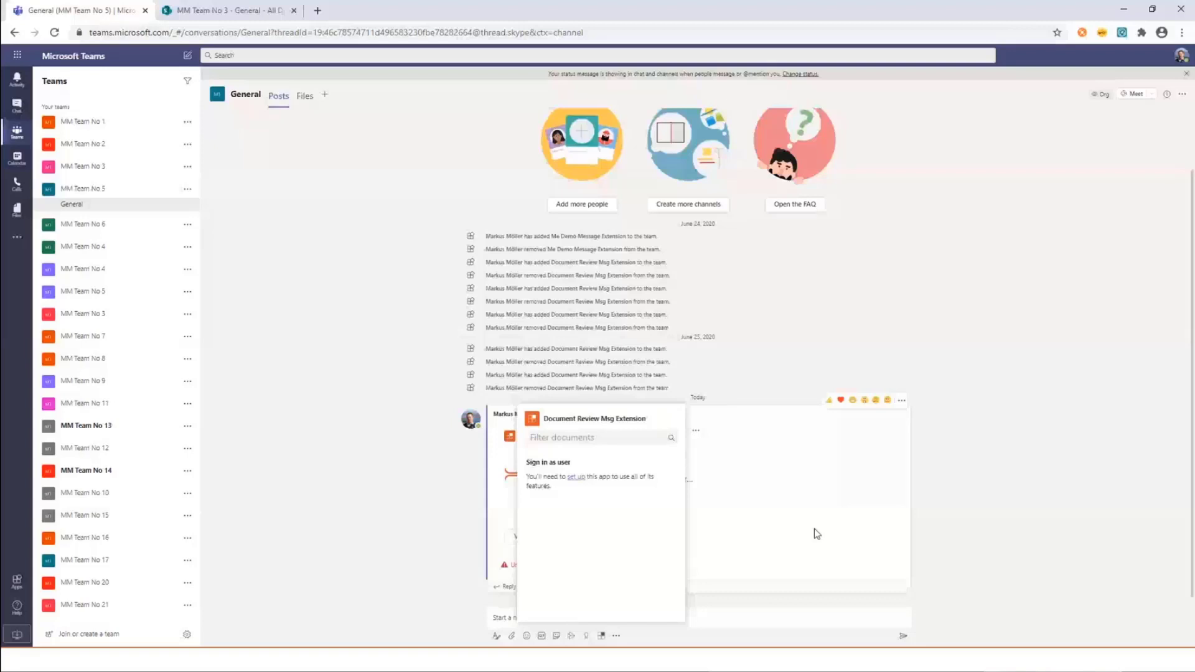
left_click(577, 478)
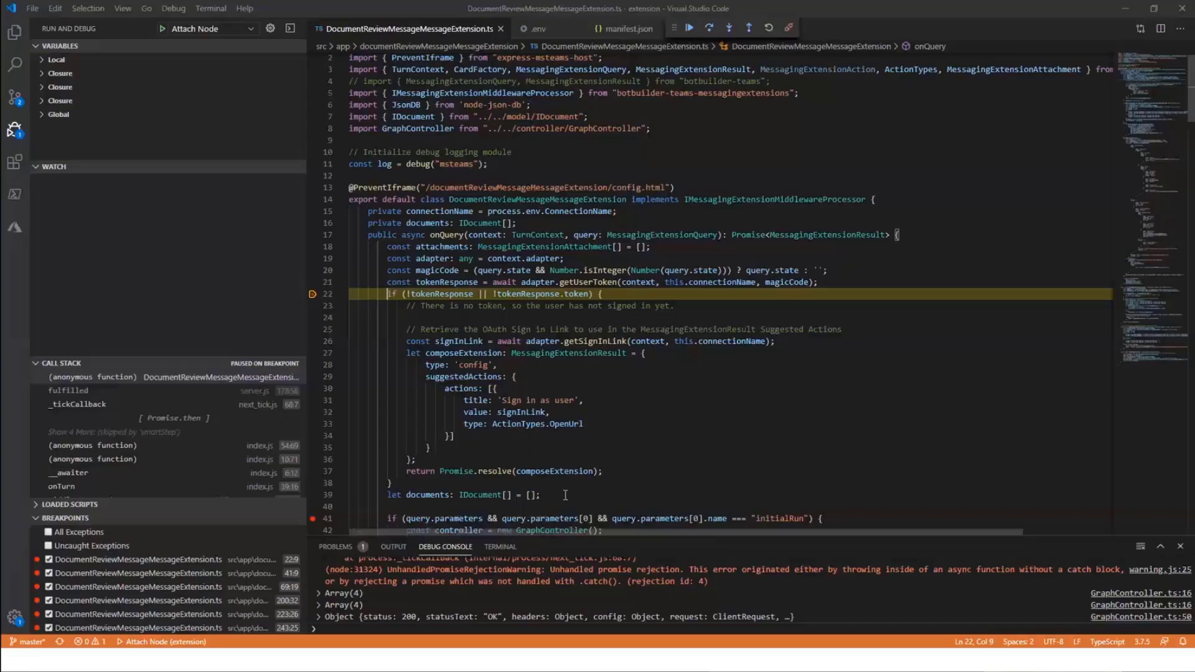
mouse_move(579, 294)
Resume the debugger, reopen the Document Review list showing three documents, then dismiss it
key("F5")
key("F5")
key("F5")
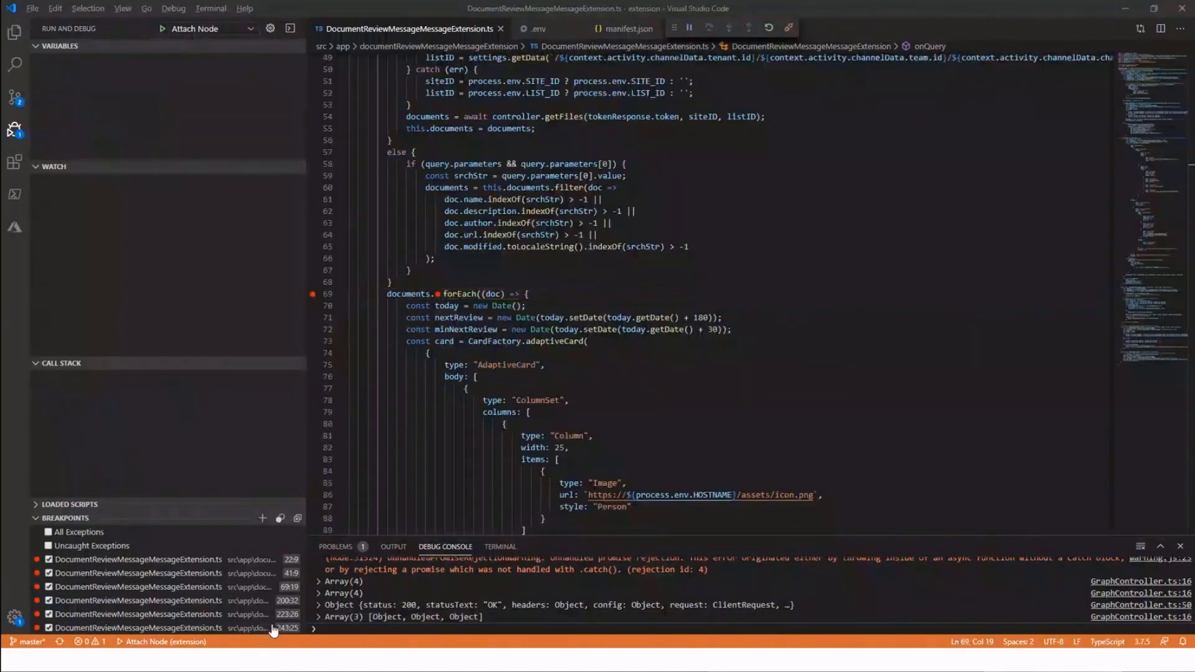
left_click(249, 652)
left_click(601, 635)
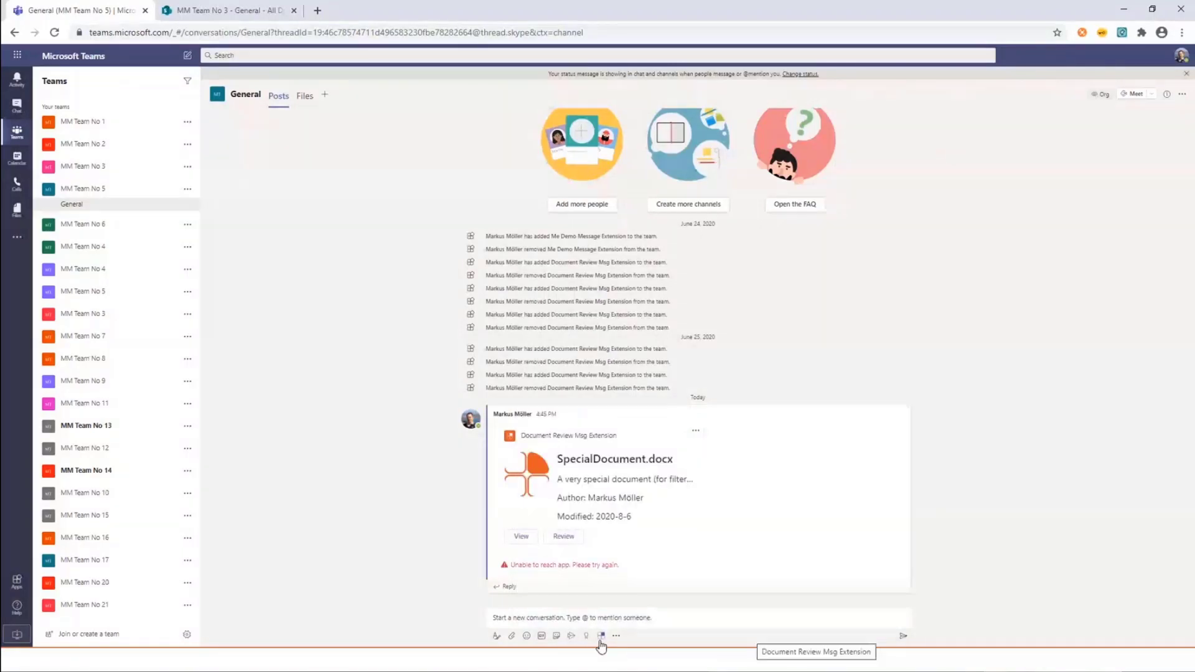
key("alt+Tab")
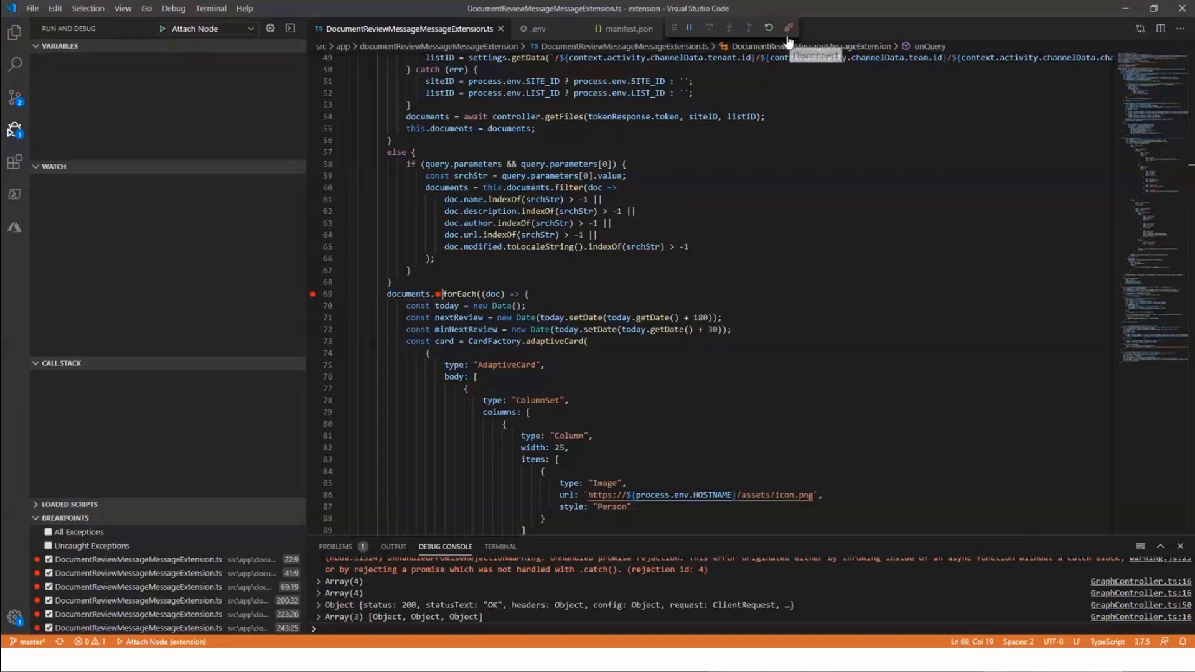
key("alt+Tab")
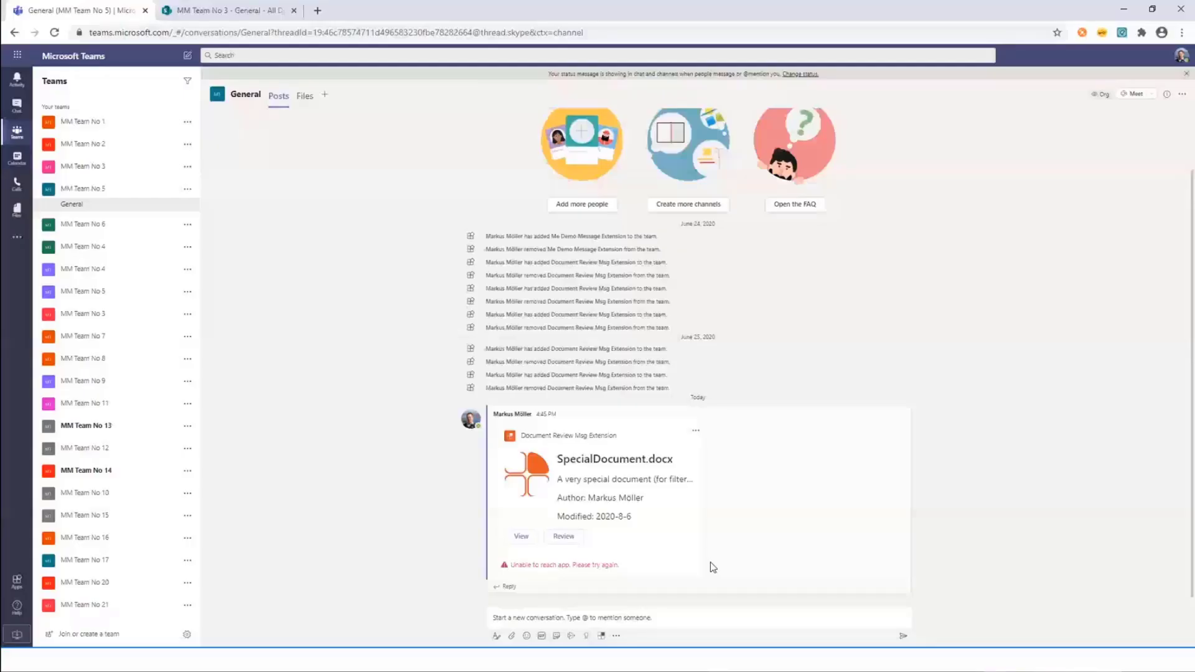
left_click(601, 636)
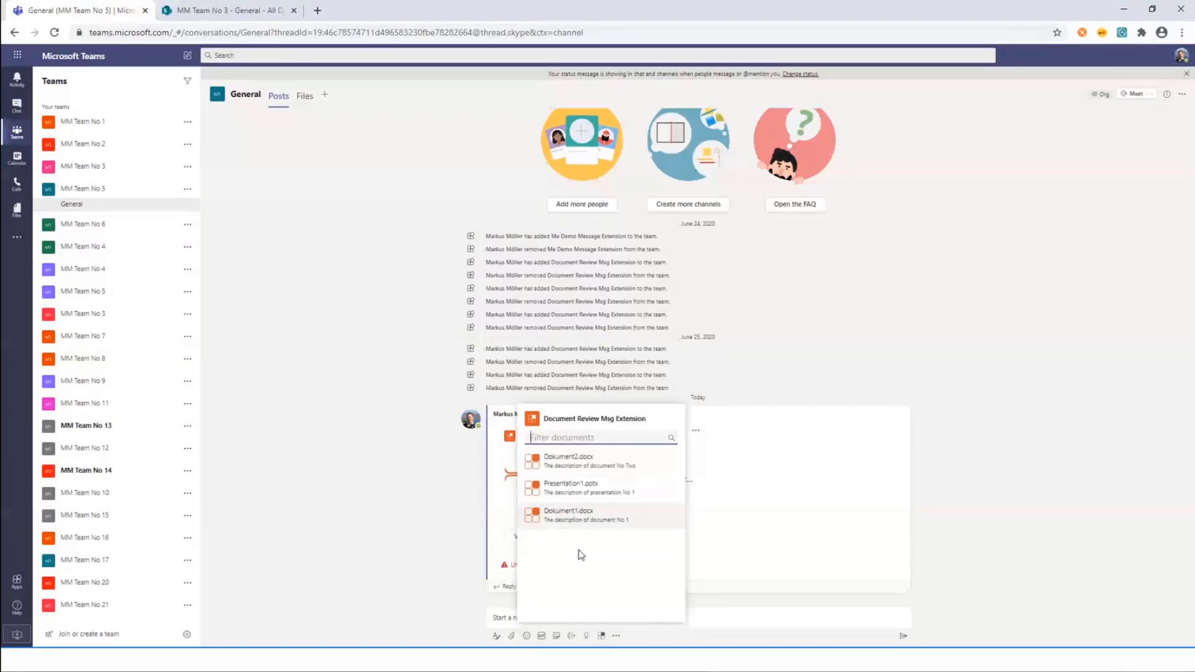
left_click(407, 525)
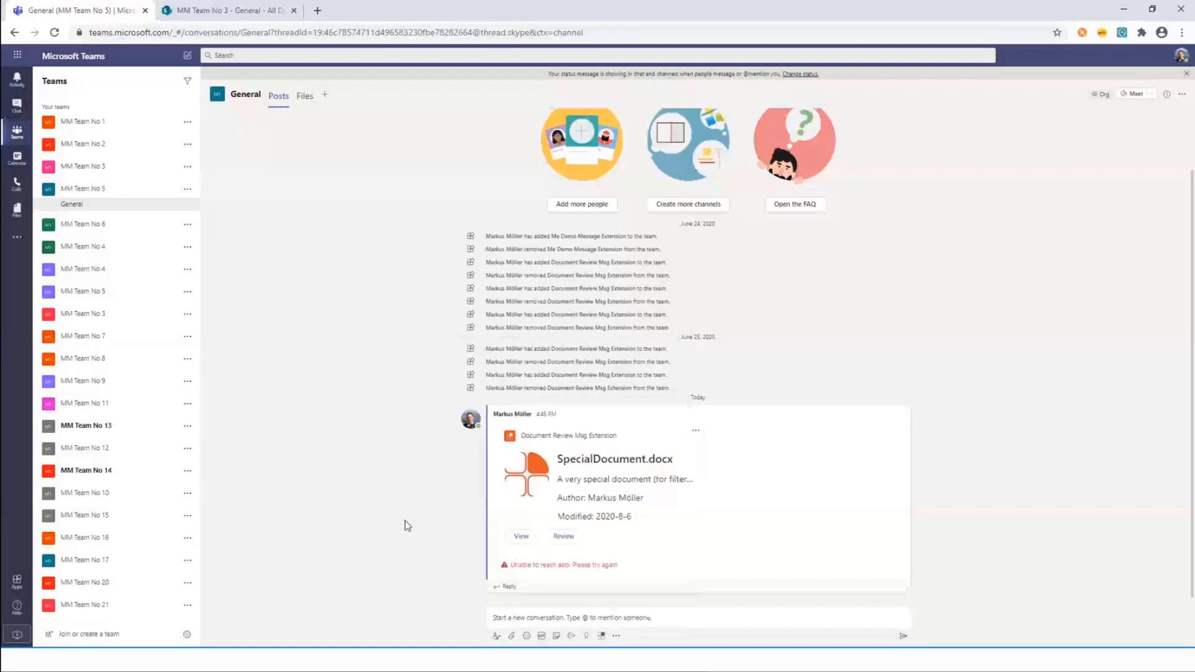